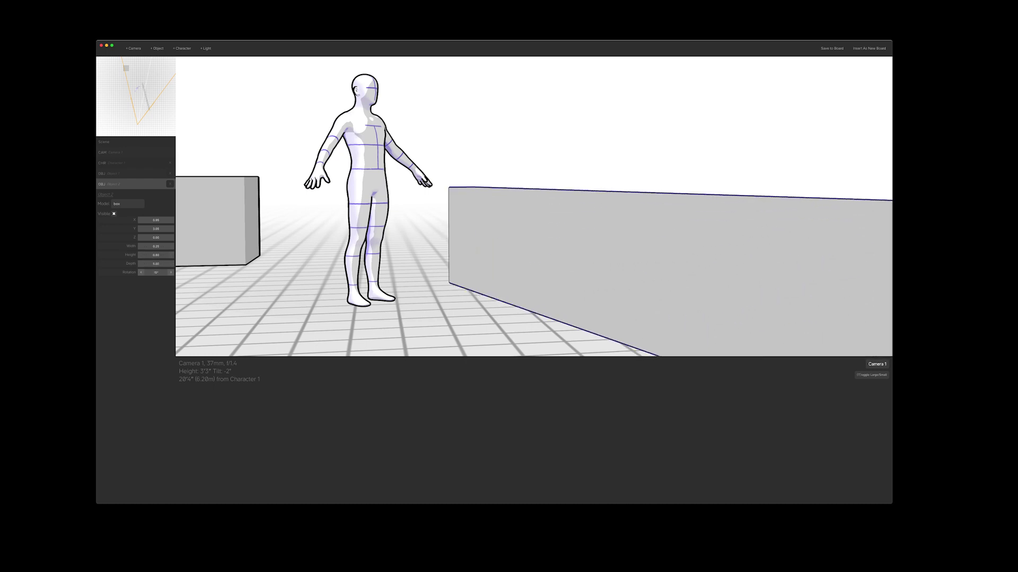
Step: Turn the standing character's body toward the camera and lower both of his arms to his sides
left_click(416, 289)
left_click_drag(416, 289, 439, 290)
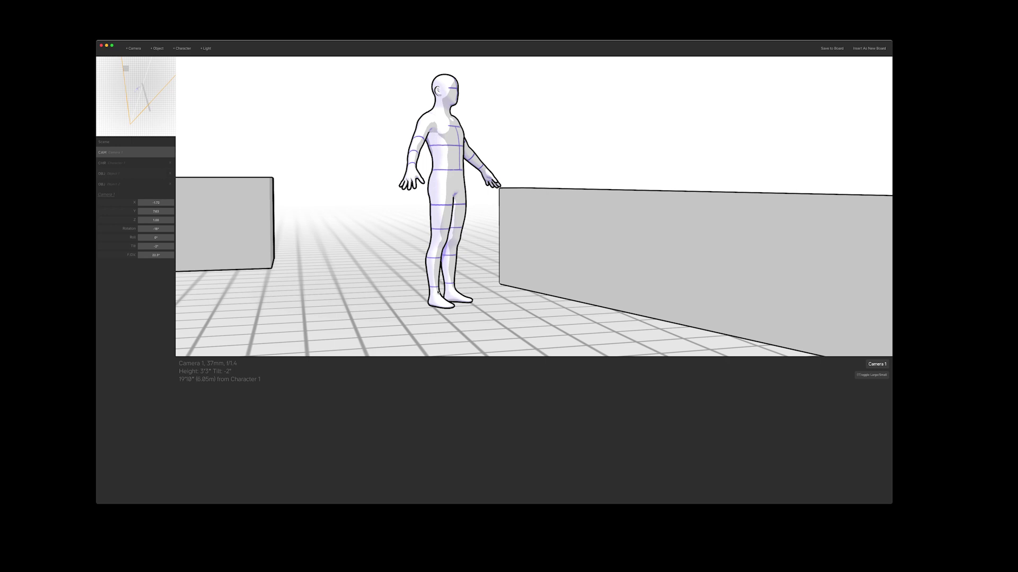
left_click(433, 213)
left_click_drag(410, 133, 468, 135)
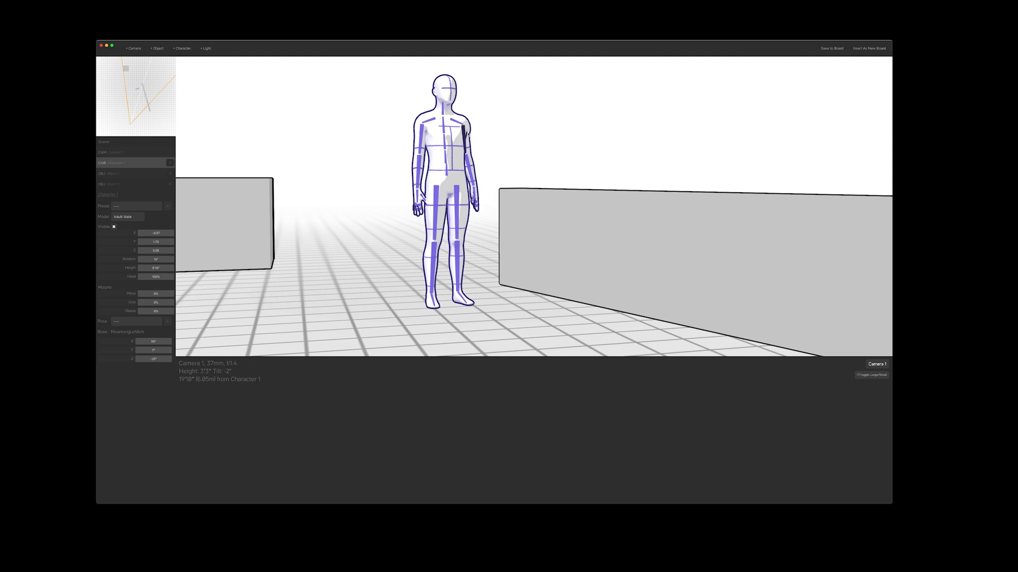
left_click(403, 149)
left_click(454, 166)
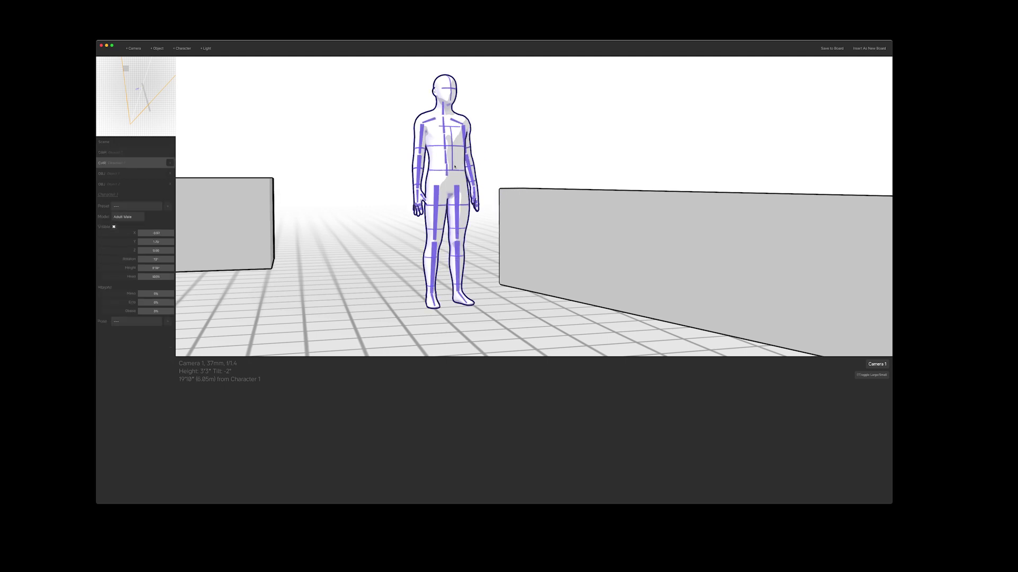
Step: Duplicate the male character as an Adult Female who stands closer to the camera and faces him
key("super+d")
left_click_drag(394, 165, 358, 165)
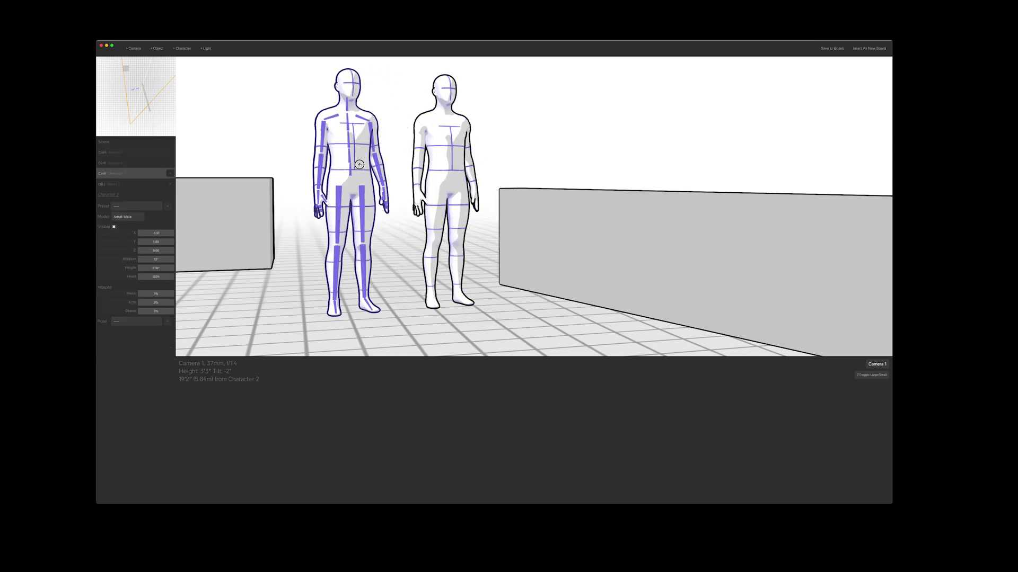
left_click(121, 217)
left_click(123, 211)
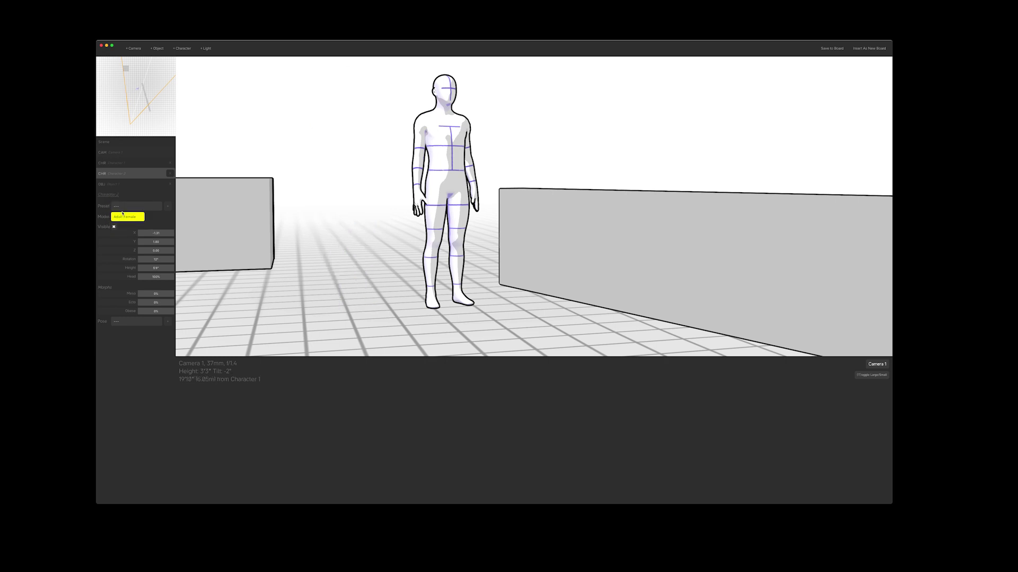
left_click_drag(157, 259, 142, 259)
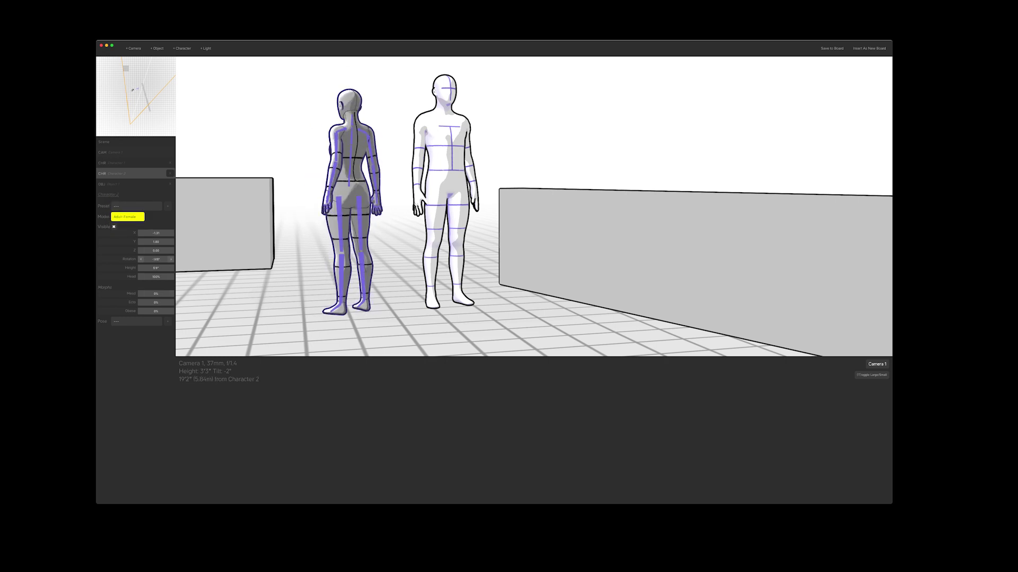
left_click_drag(132, 90, 139, 99)
Step: Frame the male character over the female's shoulder and insert the shot as a new board
left_click_drag(320, 137, 297, 127)
key("d")
key("w")
key("r")
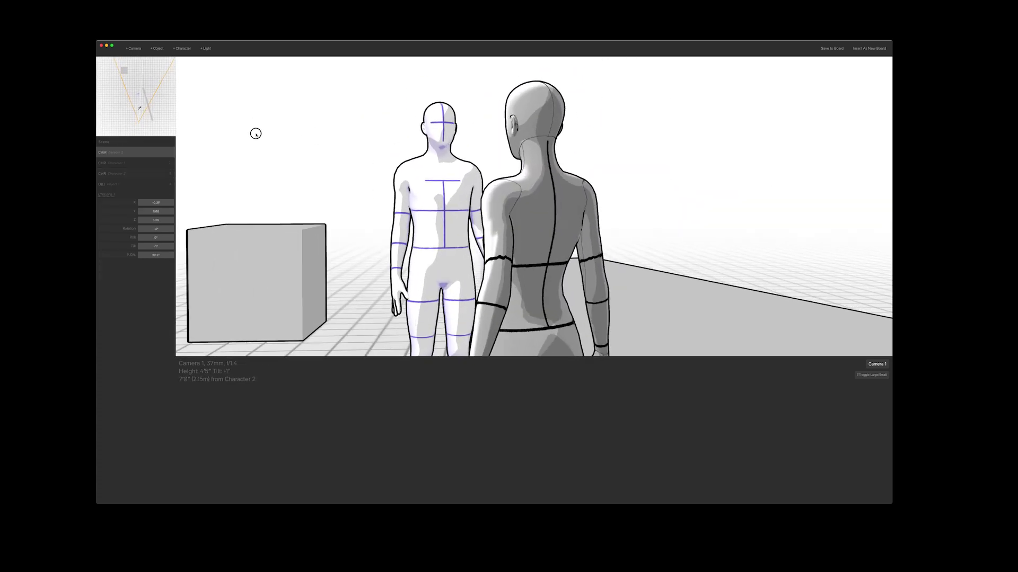
key("w")
key("r")
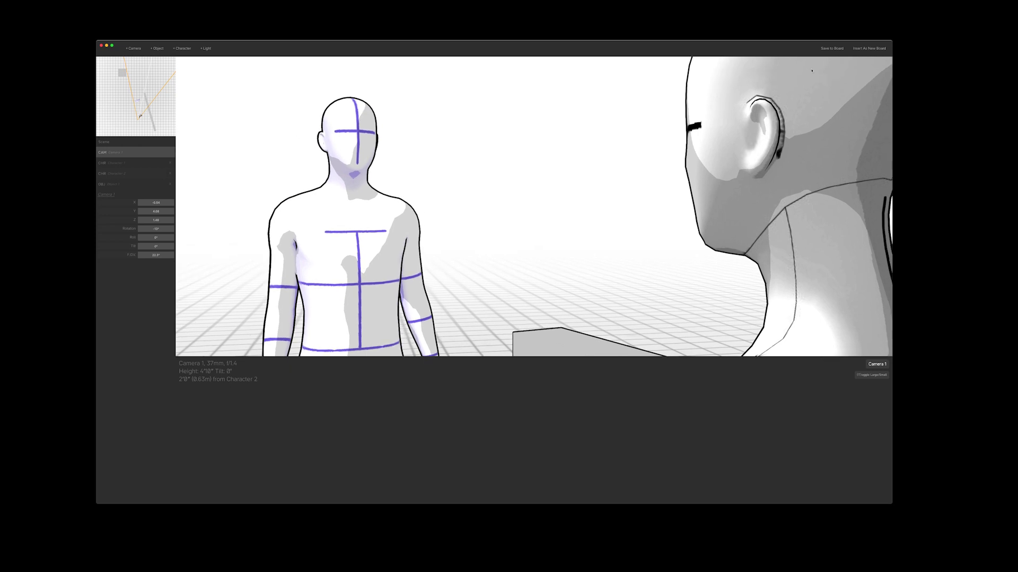
left_click(863, 51)
Step: Move the camera behind the male character for the reverse over-the-shoulder view and rotate the female slightly
key("a")
left_click_drag(611, 157, 652, 141)
key("a")
key("r")
key("f")
key("w")
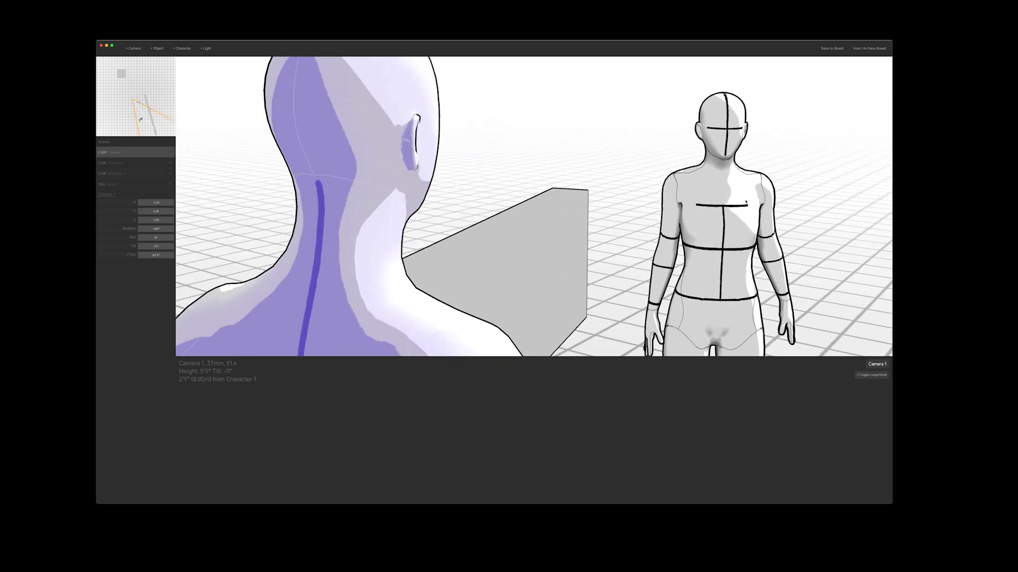
left_click(705, 148)
left_click_drag(155, 259, 151, 259)
key("Escape")
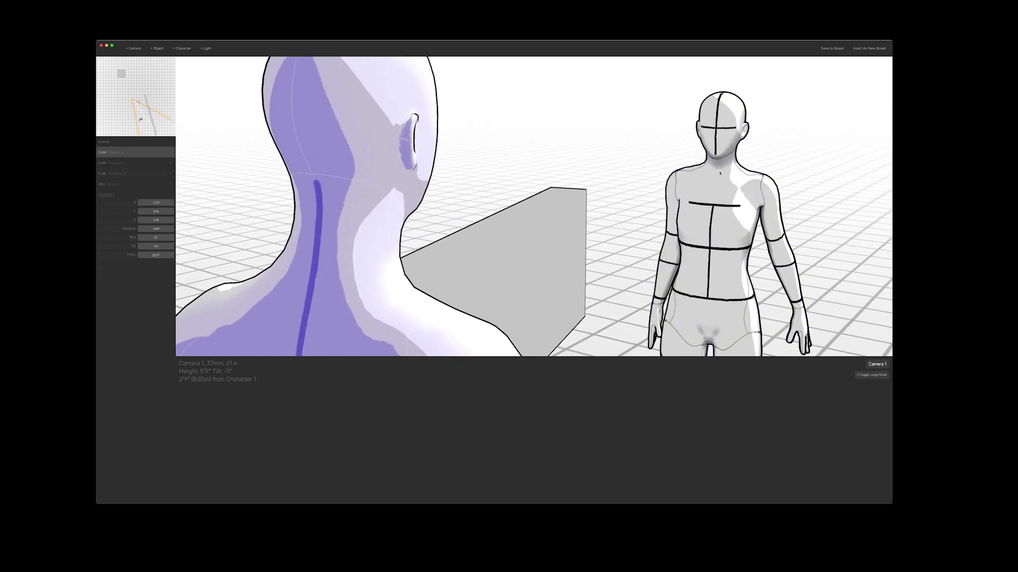
Step: Pose the female character with her head turned and right arm reaching out, and insert the shot as a new board
left_click(722, 170)
left_click(724, 168)
left_click_drag(723, 168, 723, 168)
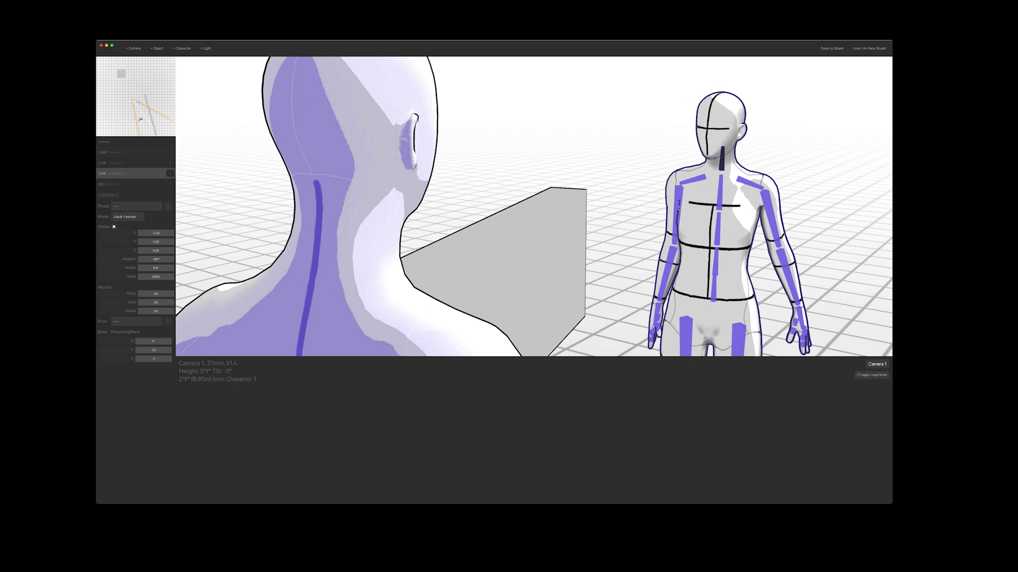
left_click_drag(680, 207, 615, 251)
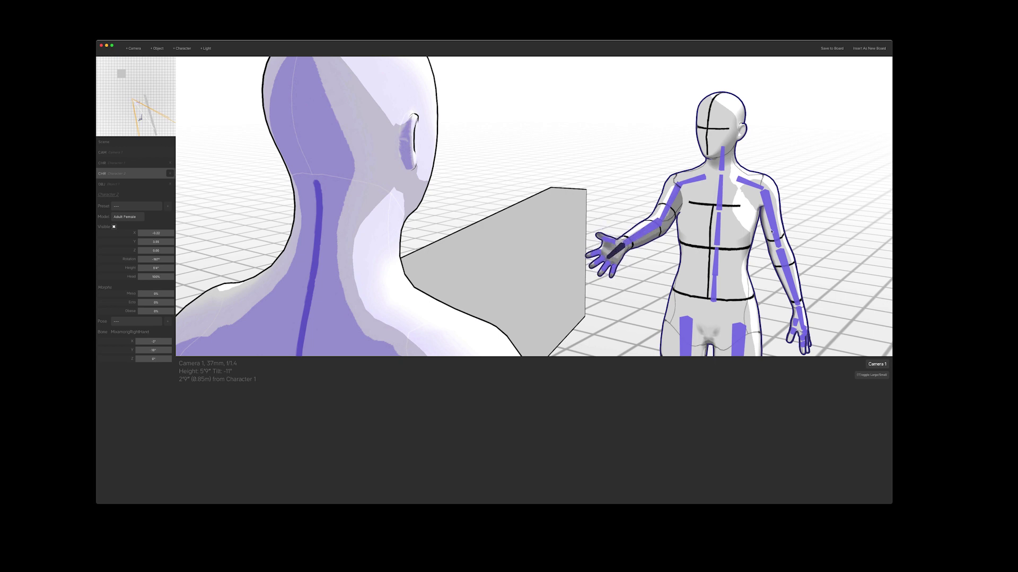
left_click(863, 52)
Step: Frame both characters in profile in a wide side shot and insert it as a new board
left_click_drag(556, 151, 242, 91)
key("d")
key("f")
key("s")
left_click(825, 89)
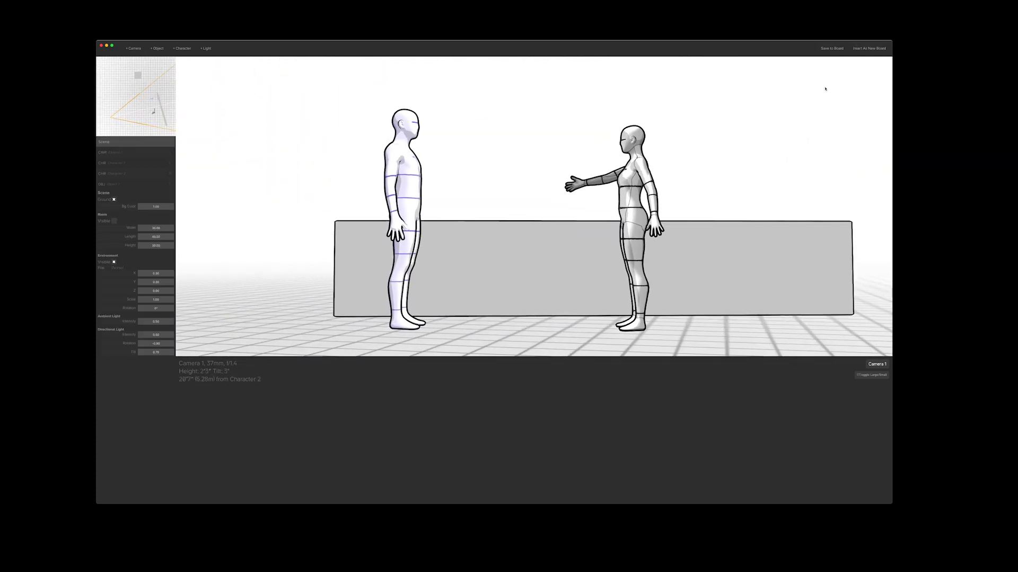
Step: Switch to the main storyboard window and delete the first board
key("super+Tab")
key("super+Tab")
left_click_drag(360, 44, 427, 148)
left_click_drag(203, 99, 186, 129)
left_click(152, 436)
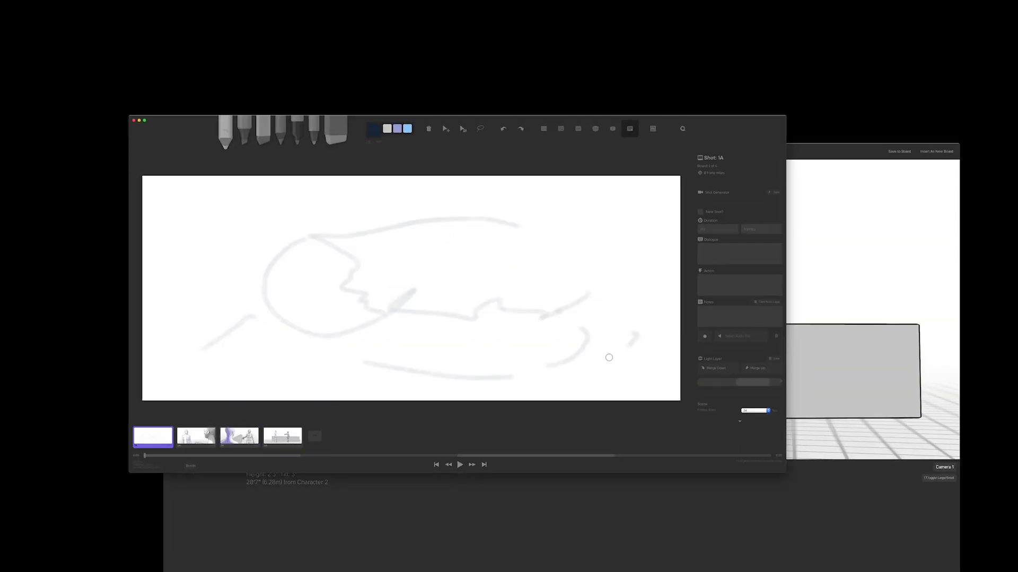
key("BackSpace")
key("BackSpace")
Step: Step back and forth through the three remaining boards to compare the shots
key("Right")
key("Left")
key("Right")
key("Right")
key("Left")
key("Right")
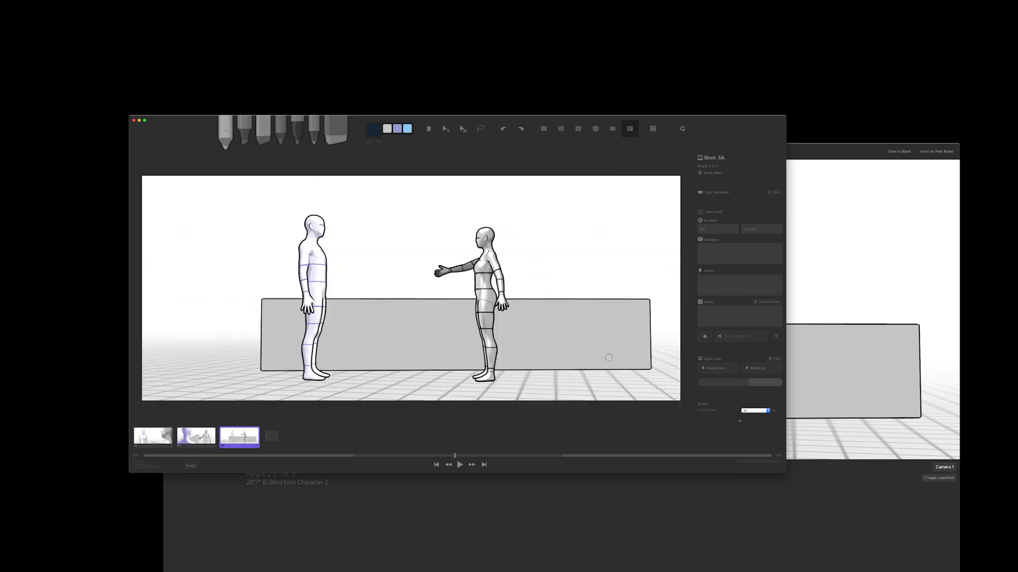
Step: Return to the Shot Generator window, move the camera closer to the pair and widen its lens to 19 mm
left_click(845, 187)
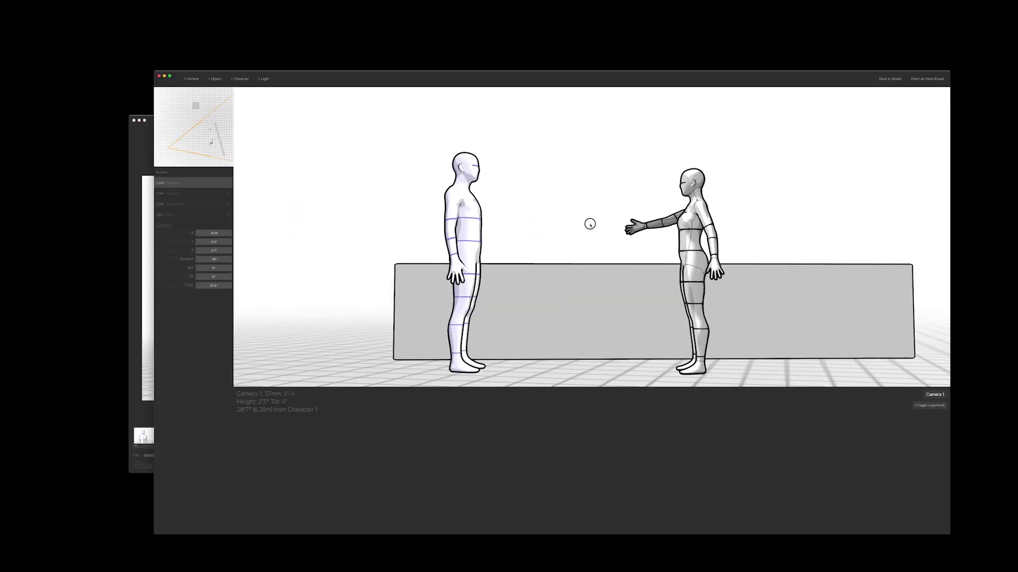
key("w")
left_click_drag(590, 230, 597, 230)
key("s")
key("a")
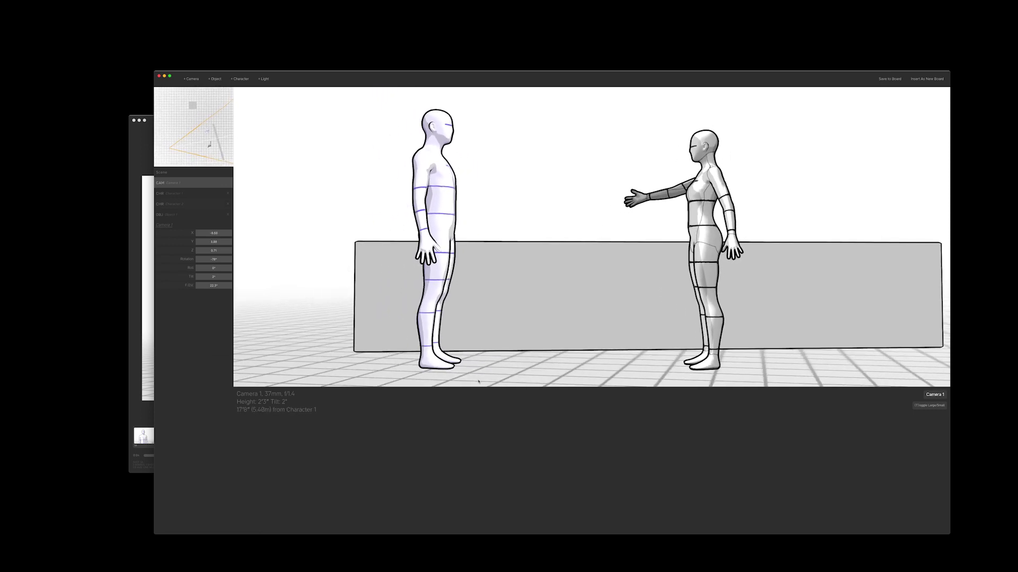
left_click_drag(210, 287, 212, 286)
Step: Reframe the two characters from a low angle with a slight camera roll and save the shot to the current board
key("a")
key("w")
left_click_drag(411, 284, 411, 232)
key("f")
key("s")
key("d")
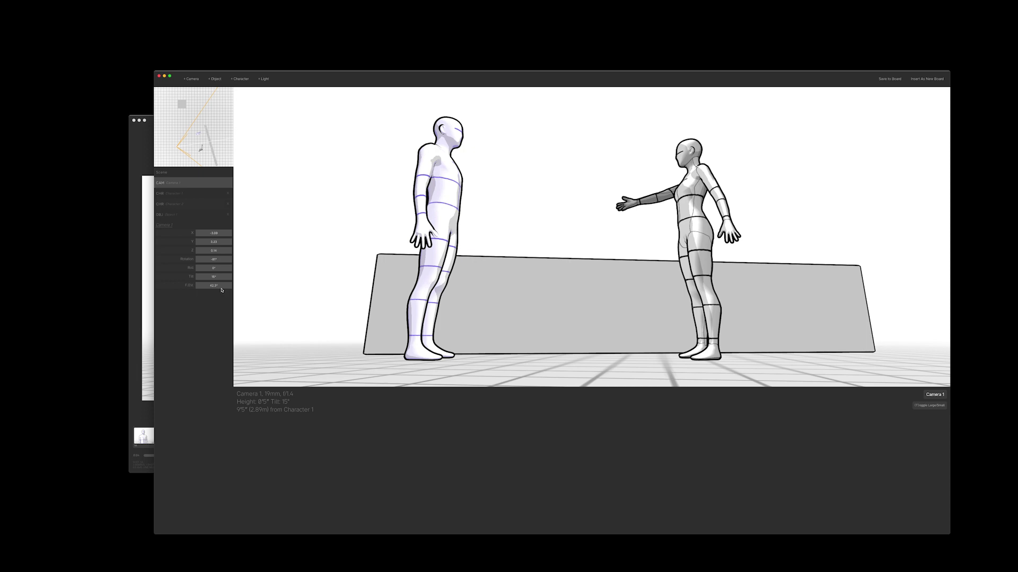
mouse_move(214, 268)
left_mouse_down()
mouse_move(204, 267)
mouse_move(217, 267)
left_mouse_up()
left_click(890, 78)
Step: Flip through the boards in the storyboard window to review the sequence with the low-angle shot
key("Left")
key("Left")
key("Right")
key("Right")
key("Left")
key("Left")
key("Right")
key("Right")
Step: Add a blank fourth board and open it in the Shot Generator
left_click(275, 435)
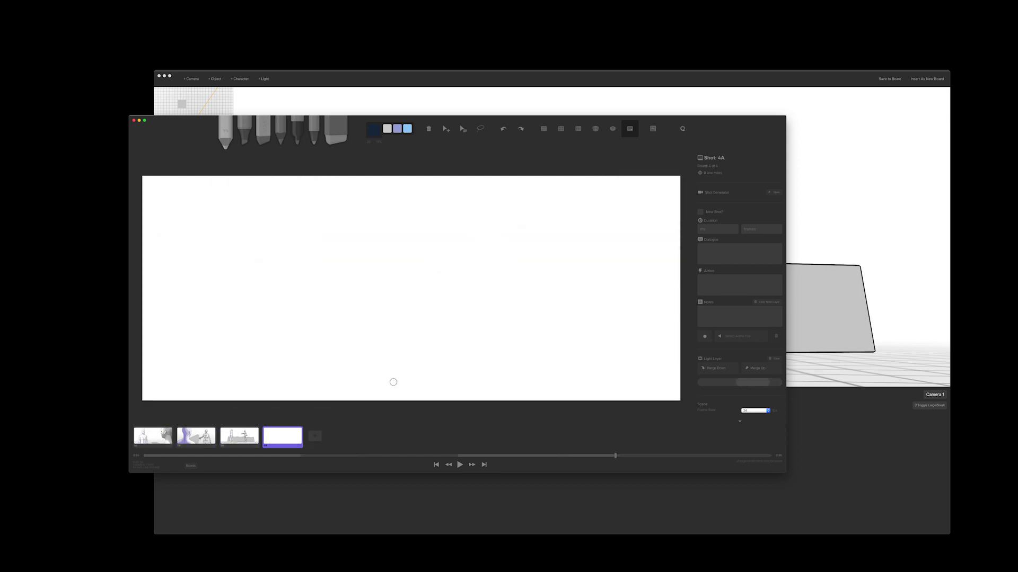
left_click(771, 193)
left_click_drag(363, 254, 340, 261)
Step: Add an object to the scene and load the sofa chair GLB file as its custom model
left_click(214, 79)
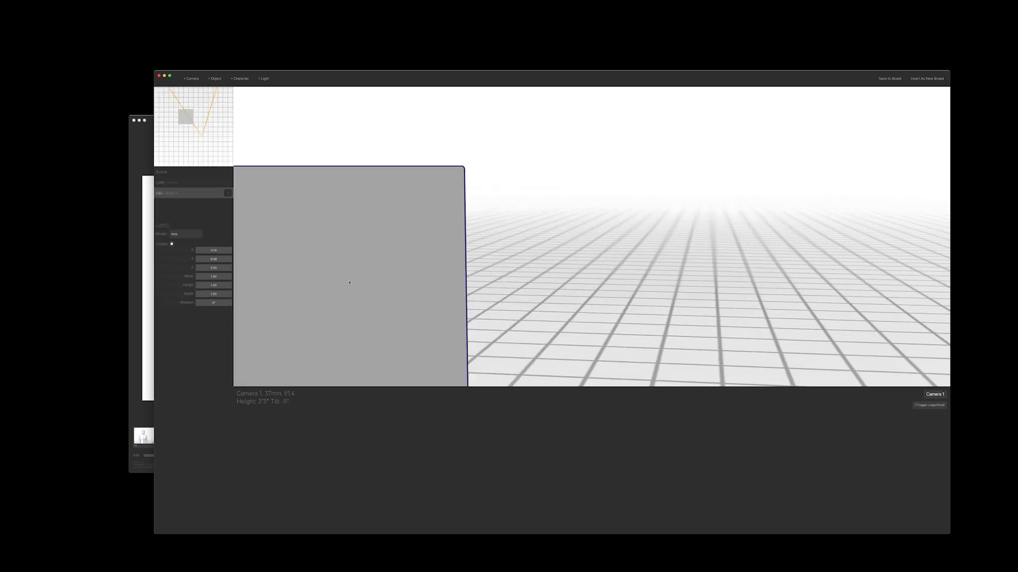
key("a")
key("s")
left_click(179, 237)
left_click(180, 224)
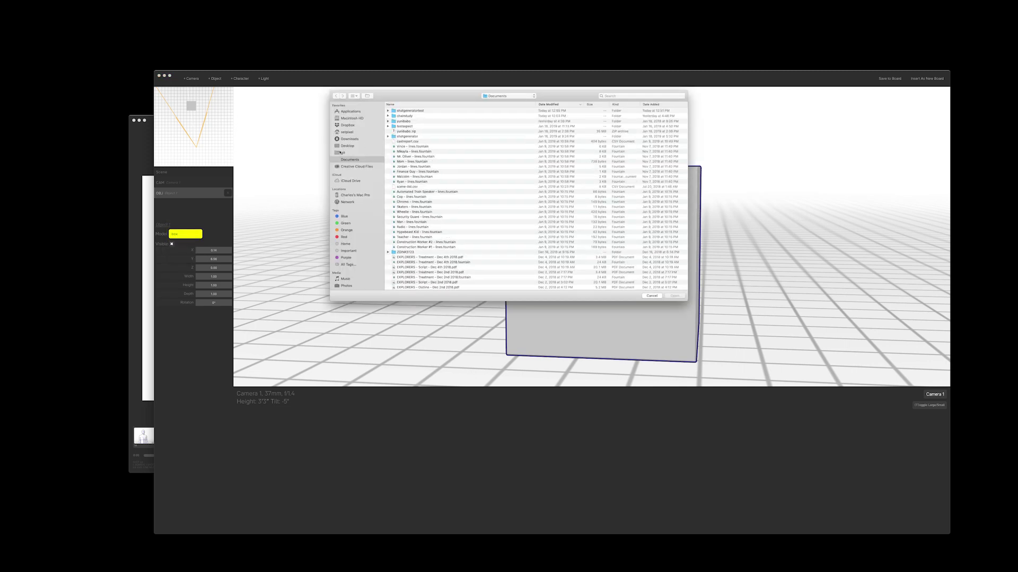
left_click(342, 152)
double_click(417, 151)
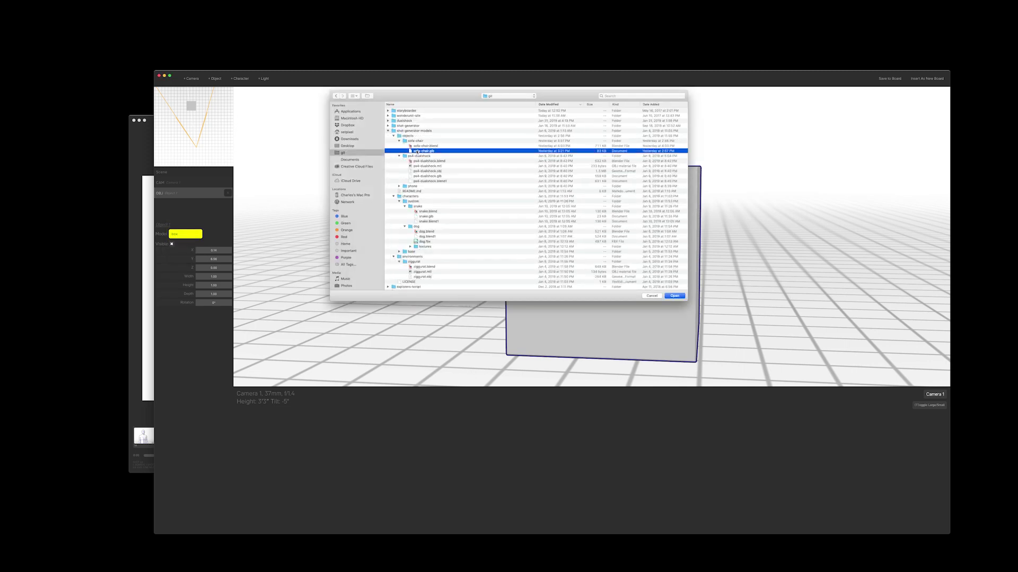
Step: Add a character in front of the armchair and apply the captain sitting pose preset
key("a")
left_click_drag(500, 215, 451, 223)
left_click(240, 79)
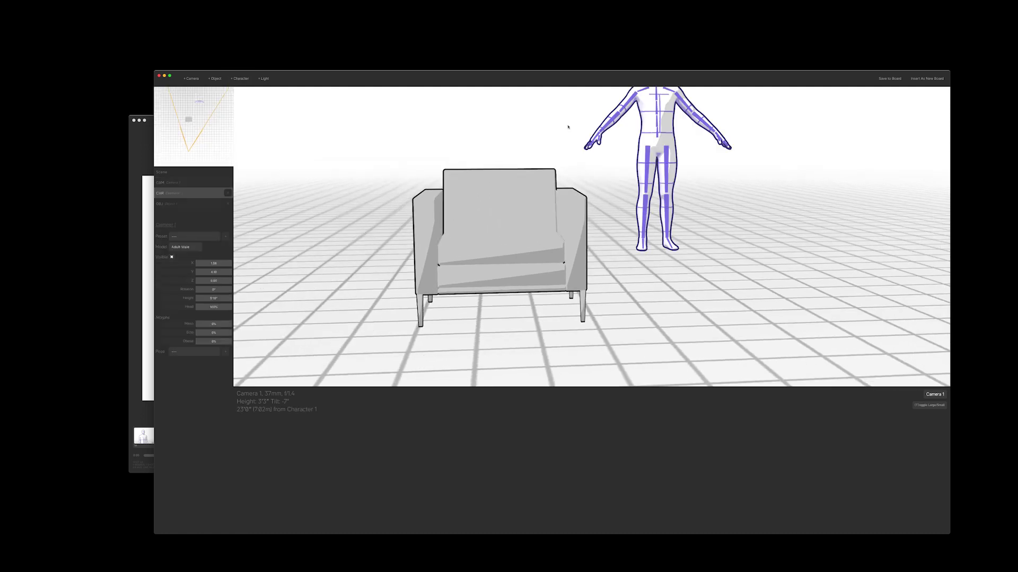
left_click_drag(197, 104, 194, 112)
left_click(192, 353)
left_click(189, 409)
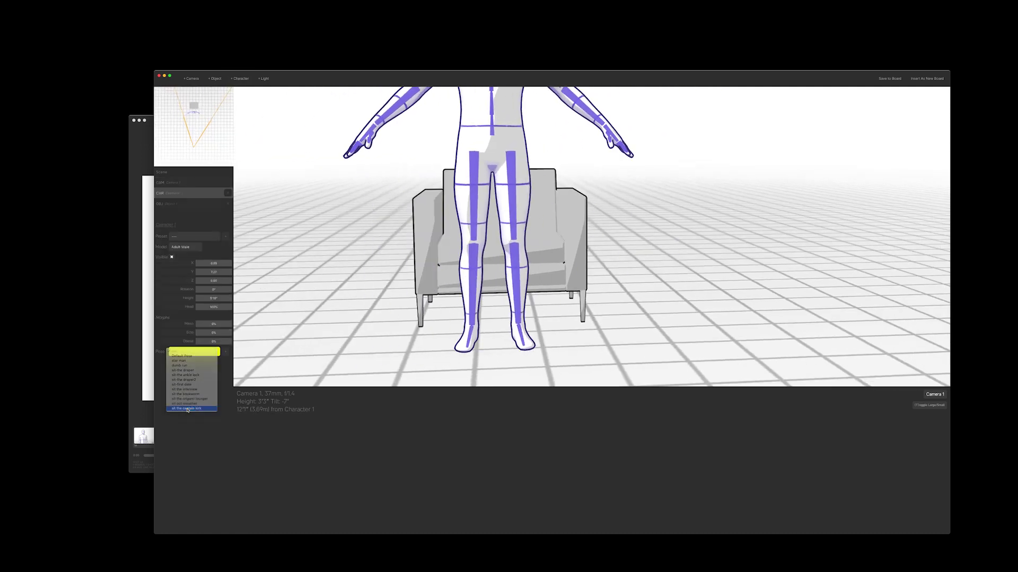
Step: Move the character back and lower him so that he sits on the armchair
left_click_drag(194, 113, 193, 106)
left_click_drag(209, 281, 185, 281)
left_click_drag(474, 187, 481, 186)
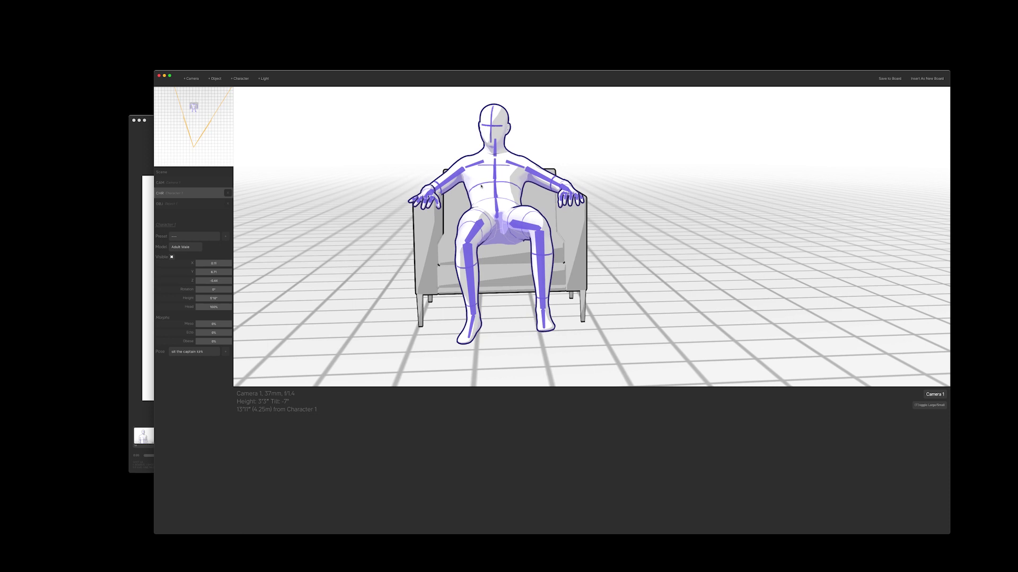
Step: Turn the seated character's head to the side and adjust the pose of his right upper leg
left_click(495, 150)
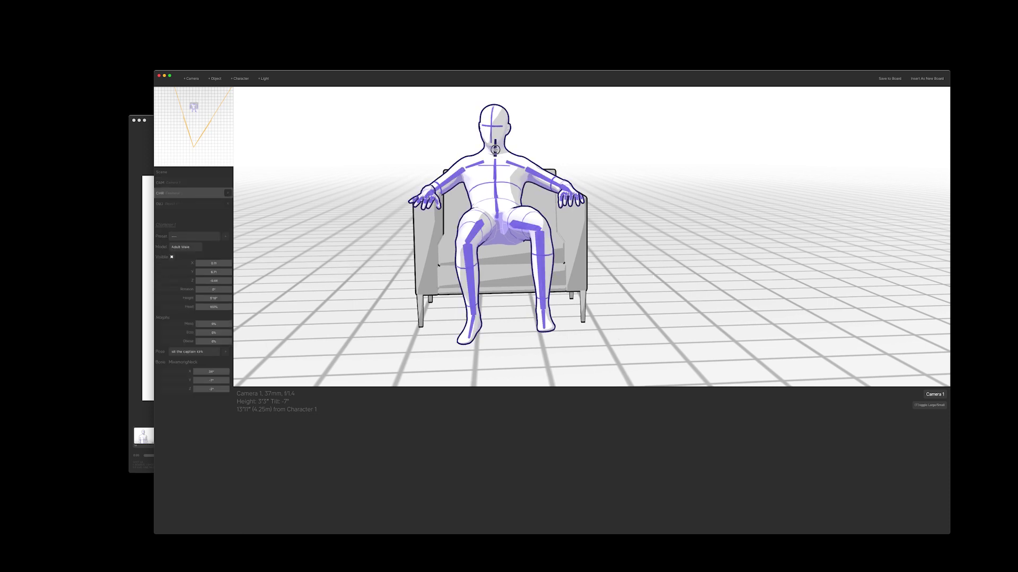
left_click_drag(496, 151, 495, 151)
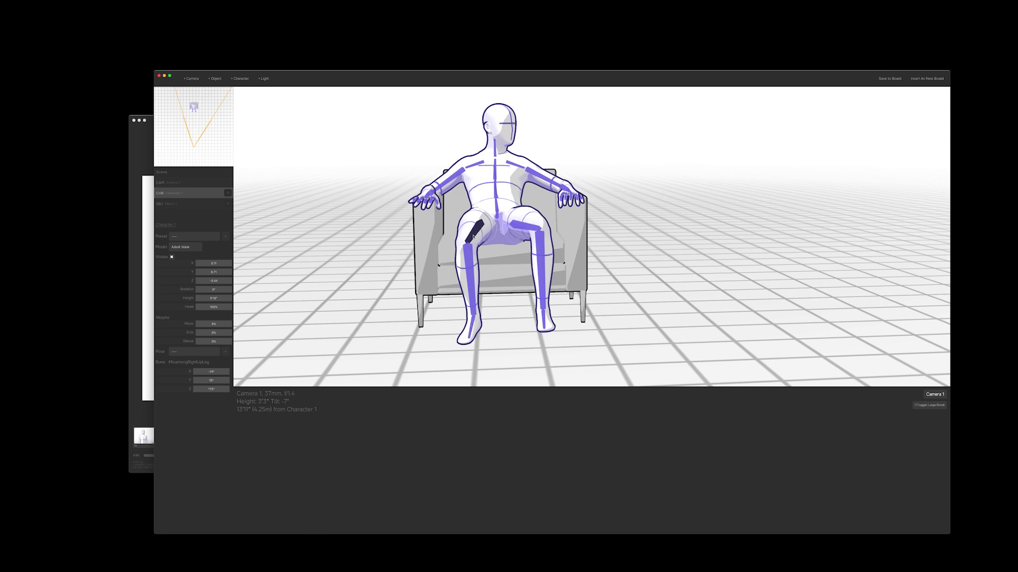
left_click_drag(473, 236, 530, 229)
left_click(670, 217)
Step: Insert a full frontal shot and a low-angle close-up of the seated character as two new boards
left_click_drag(643, 213, 608, 208)
key("d")
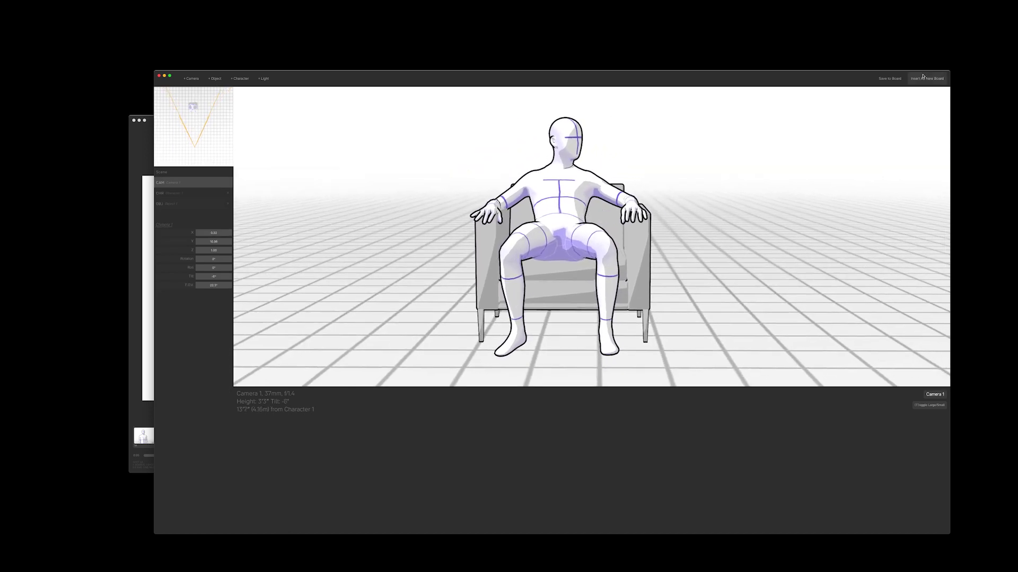
left_click(921, 79)
left_click_drag(348, 206, 326, 144)
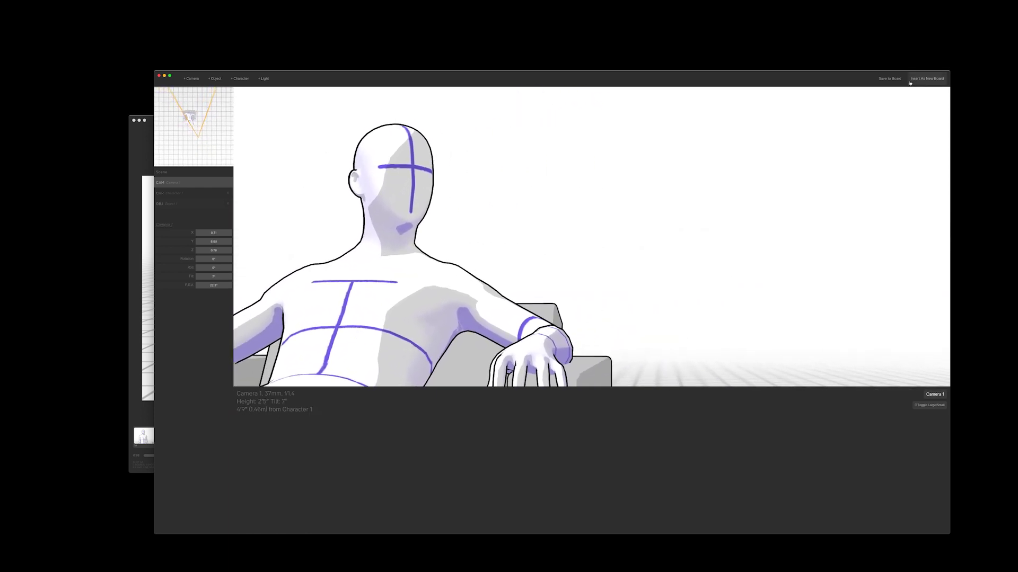
left_click(925, 79)
Step: Move the camera behind the armchair and insert the rear view of the seated character as a new board
left_click_drag(631, 168, 339, 191)
key("d")
left_click_drag(848, 223, 660, 167)
left_click(923, 81)
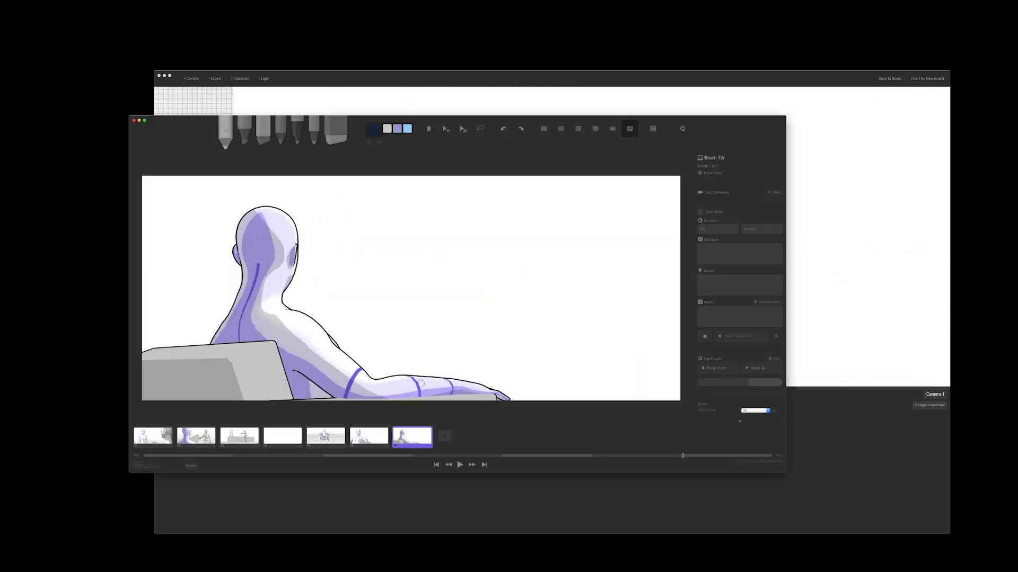
Step: Compare the last three boards and delete the seventh one with the rear view
left_click(330, 440)
left_click(368, 440)
left_click(401, 441)
left_click(369, 440)
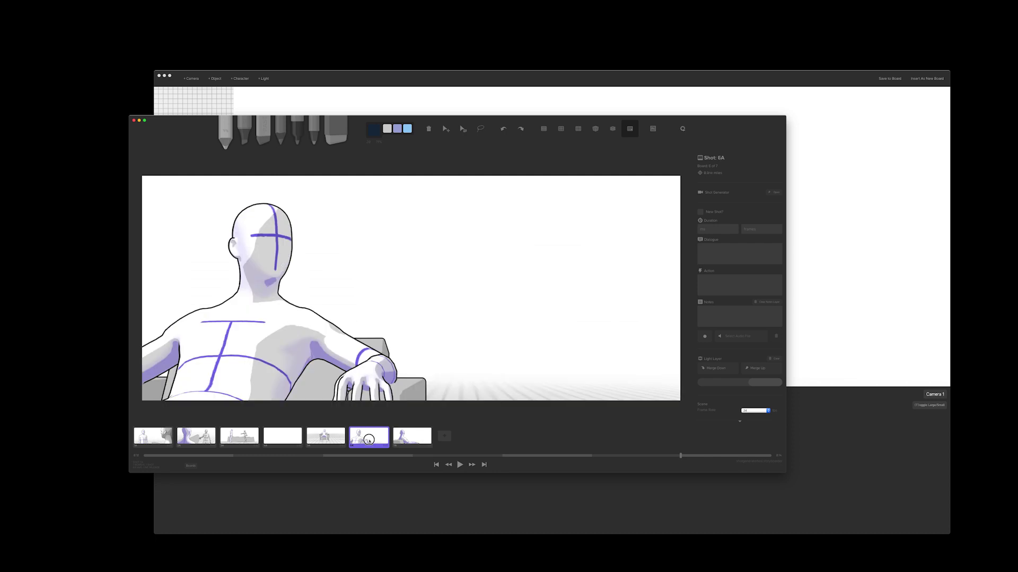
left_click(406, 441)
key("BackSpace")
key("super+BackSpace")
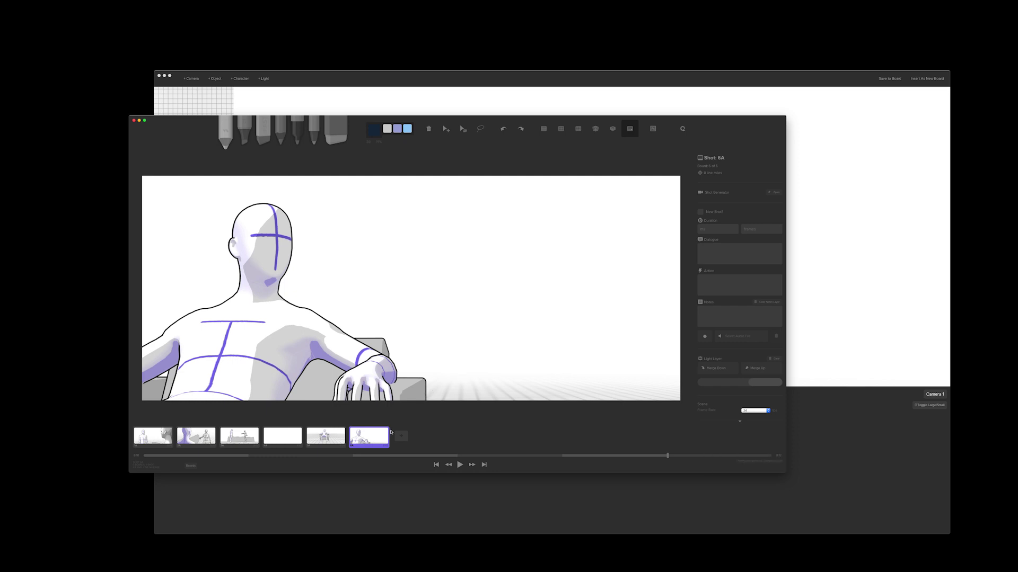
Step: Open the sixth board in the Shot Generator and pull the camera back to a distant side view of the armchair
left_click(773, 194)
left_click_drag(736, 229, 451, 256)
key("d")
key("s")
Step: Add a second character and place it in the foreground near the camera
left_click(239, 78)
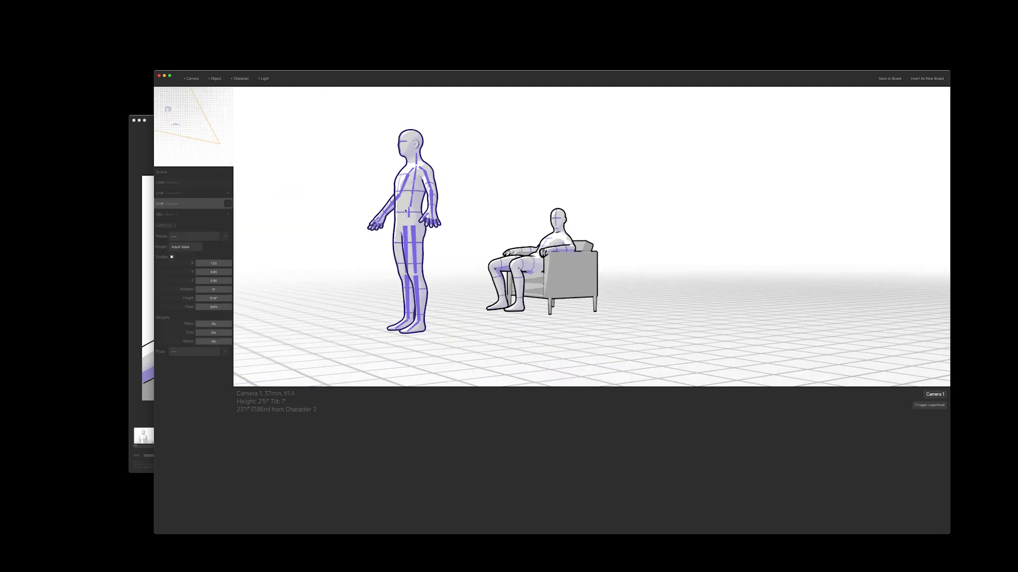
left_click_drag(397, 306, 433, 306)
left_click_drag(179, 121, 202, 133)
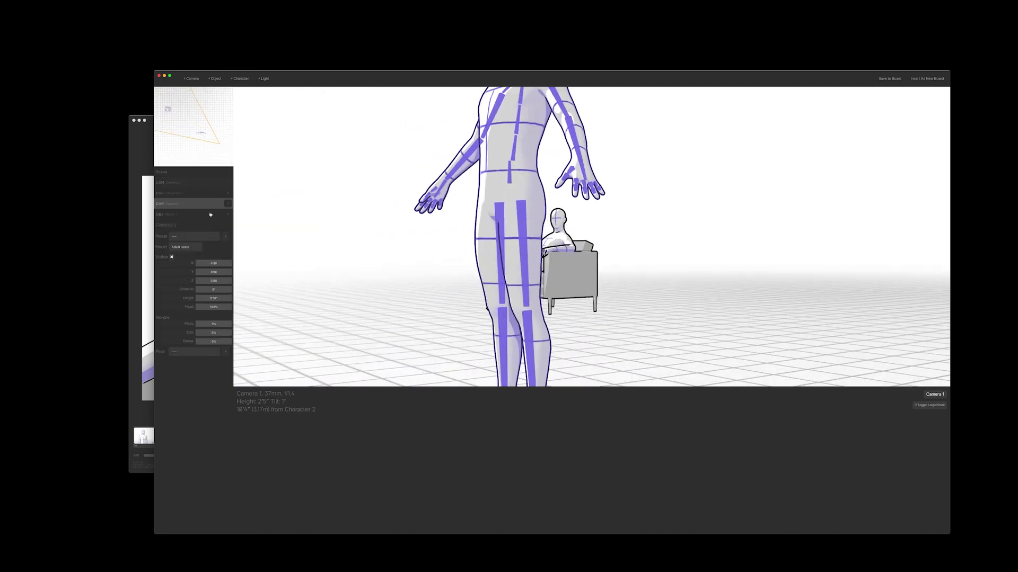
Step: Make the new character an Adult Female with her back to the camera, standing in the right foreground of the shot
left_click_drag(210, 295, 195, 294)
left_click(183, 247)
left_click(182, 242)
left_click_drag(525, 177, 750, 176)
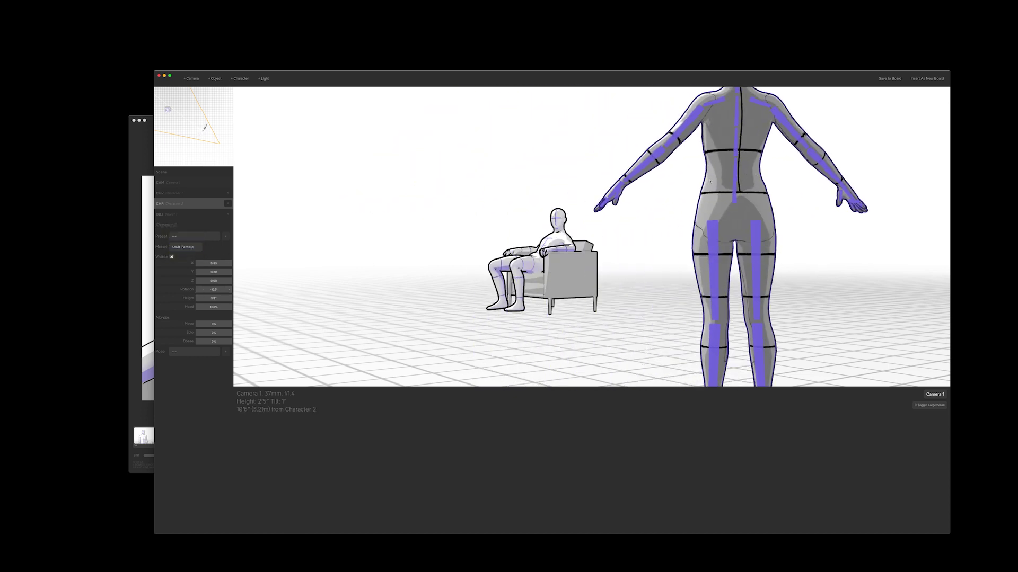
Step: Rotate the Adult Female's upper arms and bent forearm down so both arms hang naturally at her sides
left_click(695, 119)
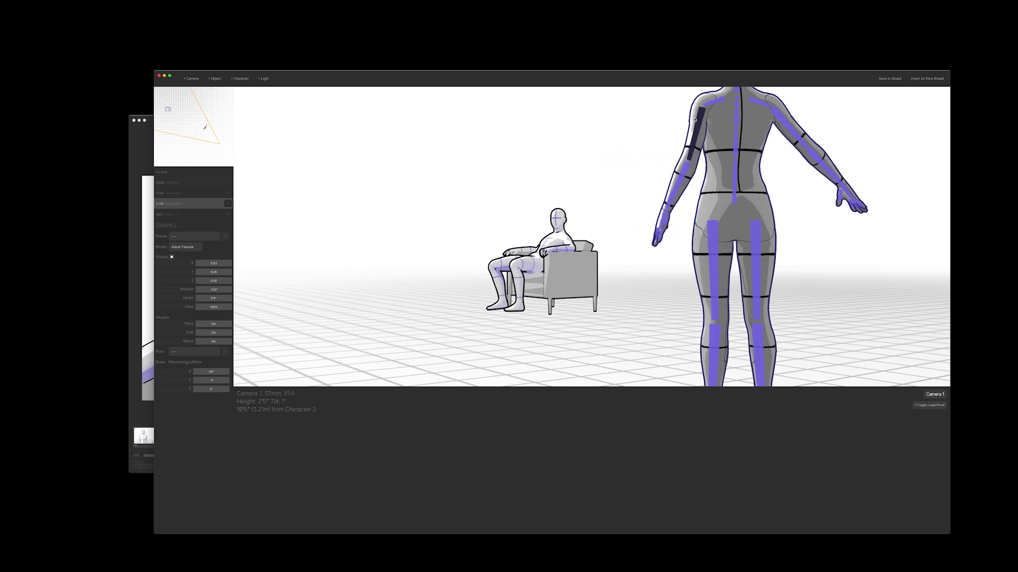
left_click(792, 126)
left_click_drag(791, 126, 791, 126)
left_click(695, 142)
left_click_drag(694, 142, 695, 142)
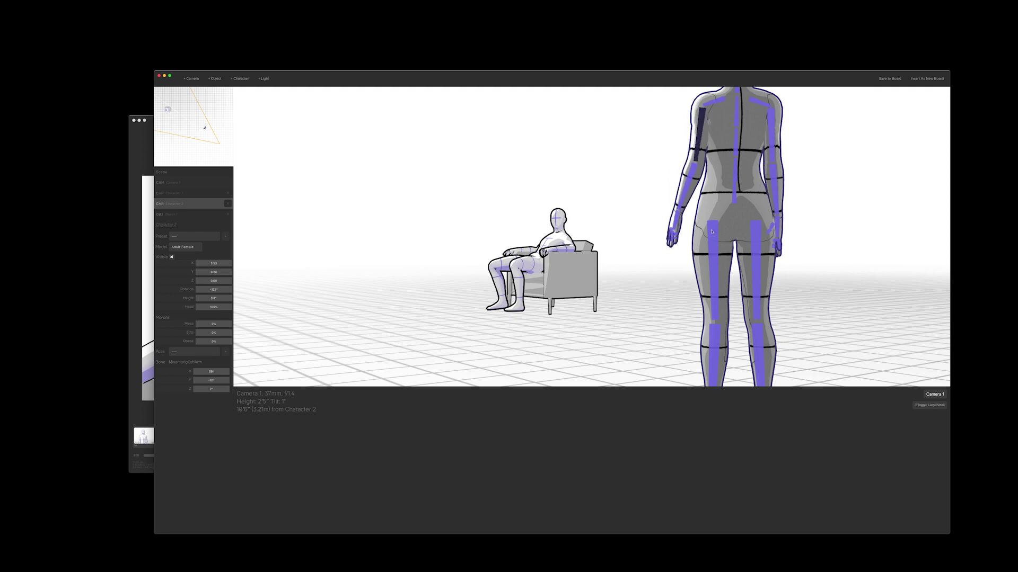
left_click_drag(685, 188, 685, 189)
left_click(669, 192)
left_click(688, 190)
Step: Lower the camera to a near-floor upward angle that frames the woman's legs and the seated man, and insert it as a new board
left_click(627, 195)
left_click_drag(627, 195, 695, 201)
left_click(914, 80)
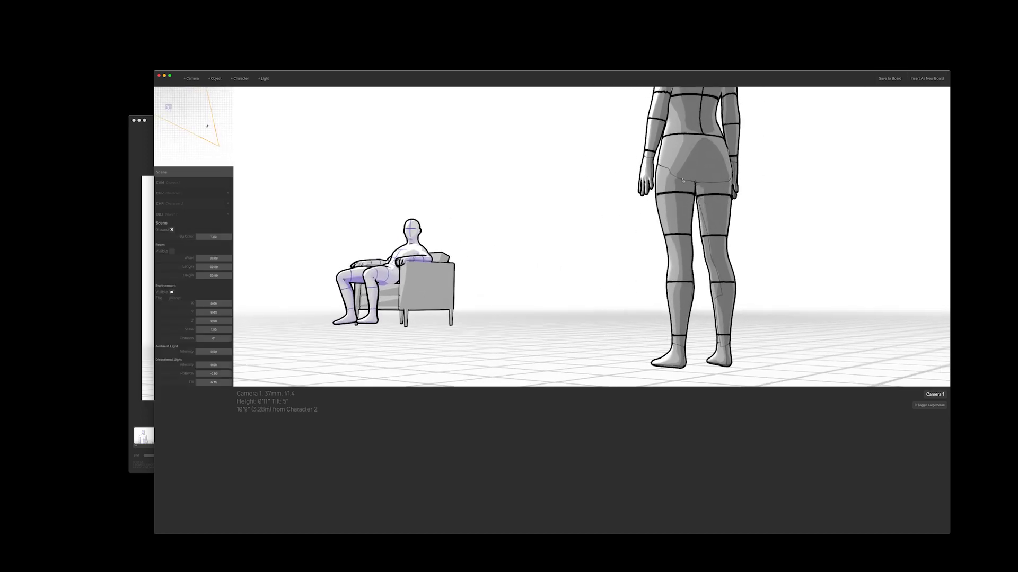
Step: Raise the camera to about 4'5" with a slight downward tilt so the woman's head is in frame, and insert it as a new board
key("r")
left_click_drag(523, 200, 522, 240)
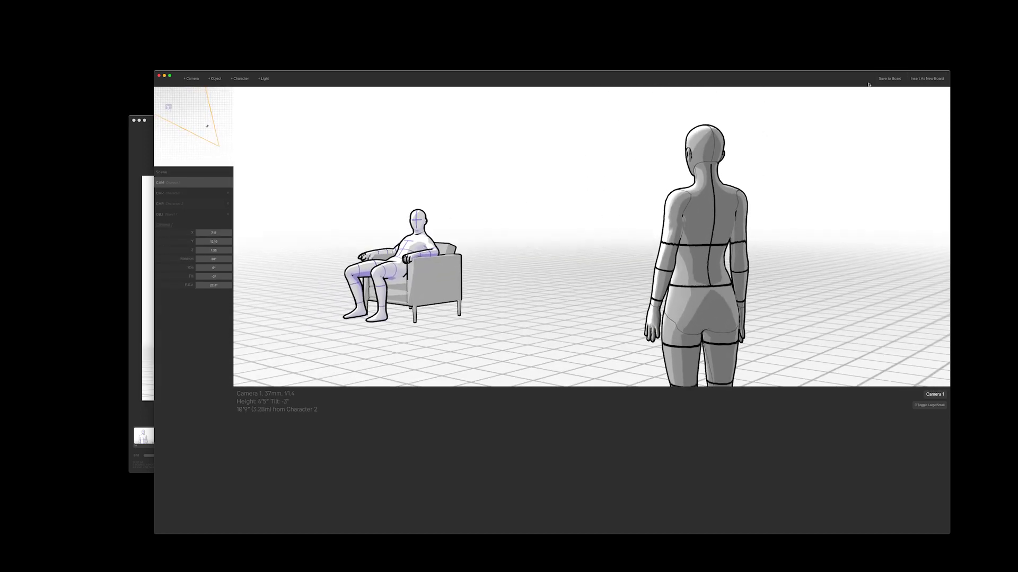
left_click(928, 80)
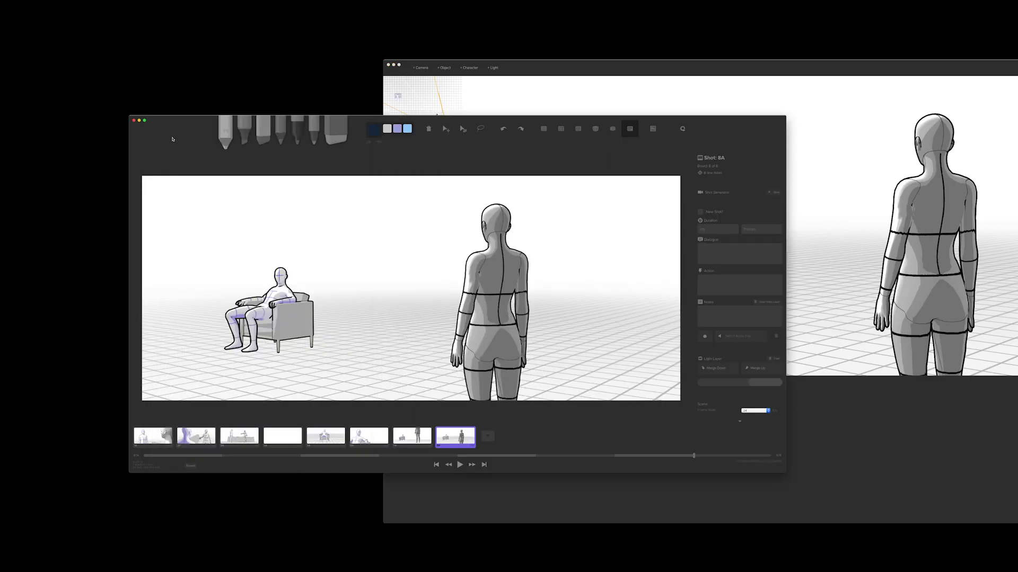
Step: Find the blank fourth board in the storyboard and delete it
left_click(340, 445)
key("Right")
key("Right")
key("Right")
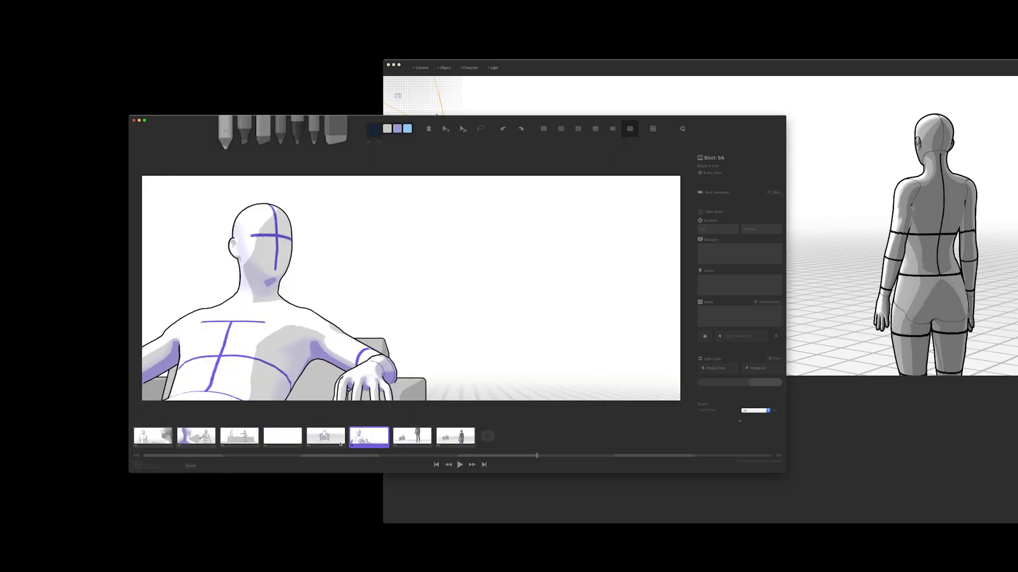
key("Left")
key("Left")
key("Left")
key("Left")
key("Left")
key("Left")
key("Right")
key("Right")
key("Right")
key("Left")
key("super+BackSpace")
Step: Step through the remaining boards to check how the shots follow each other
key("Left")
key("Left")
key("Right")
key("Right")
key("Right")
key("Right")
key("Right")
key("Right")
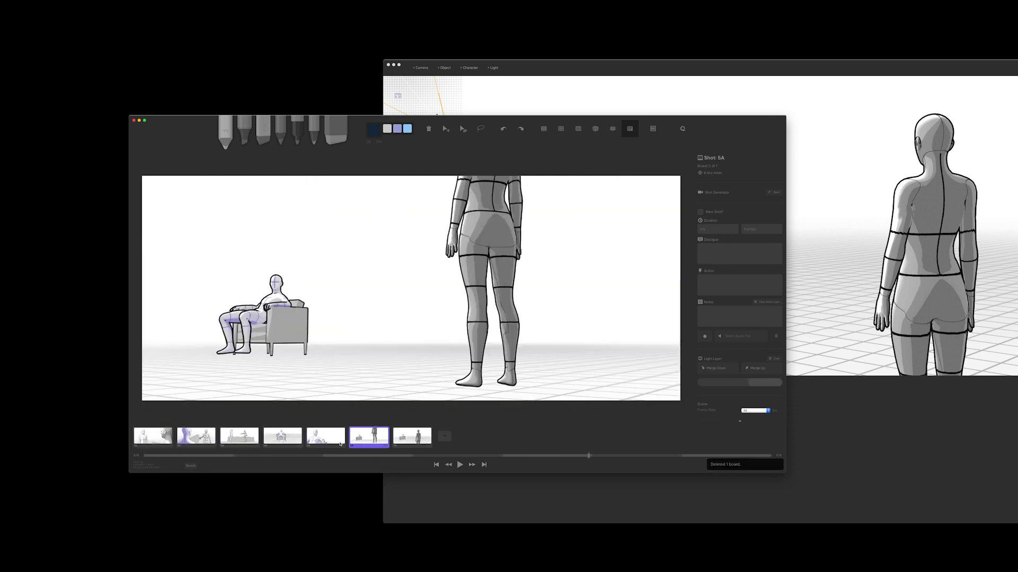
Step: Frame a close frontal shot of the standing woman on the right in the Shot Generator and insert it as a new board
left_click(841, 214)
left_click_drag(800, 207, 905, 171)
left_click_drag(638, 160, 689, 154)
key("w")
left_click_drag(694, 149, 702, 141)
left_click(892, 60)
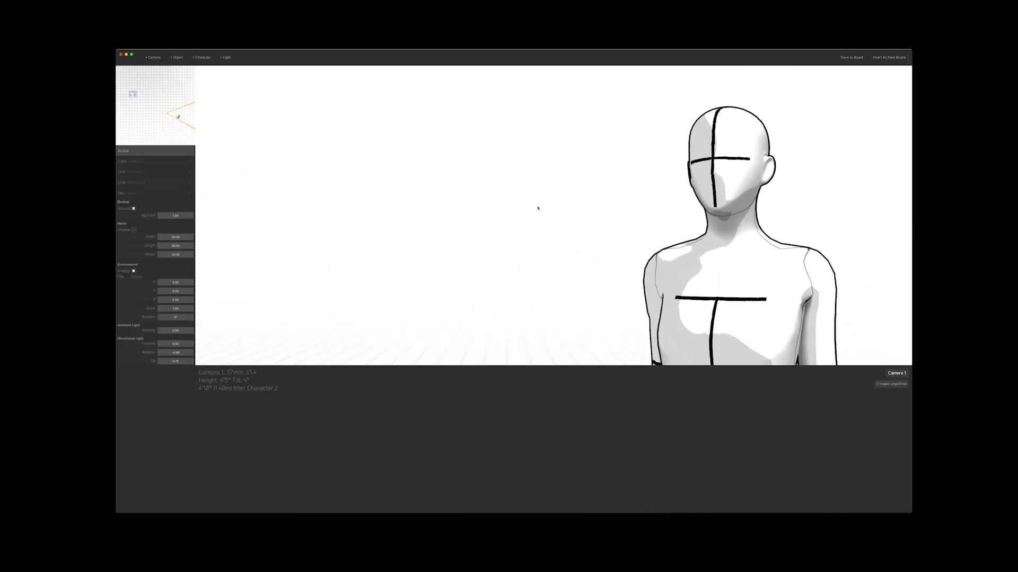
Step: Move the camera to a high-angle close view of the man seated in the armchair
left_click_drag(532, 211, 408, 331)
key("w")
key("w")
Step: Rotate the seated man's neck so his face turns further right, and insert the shot as a new board
left_click(359, 247)
left_click(359, 247)
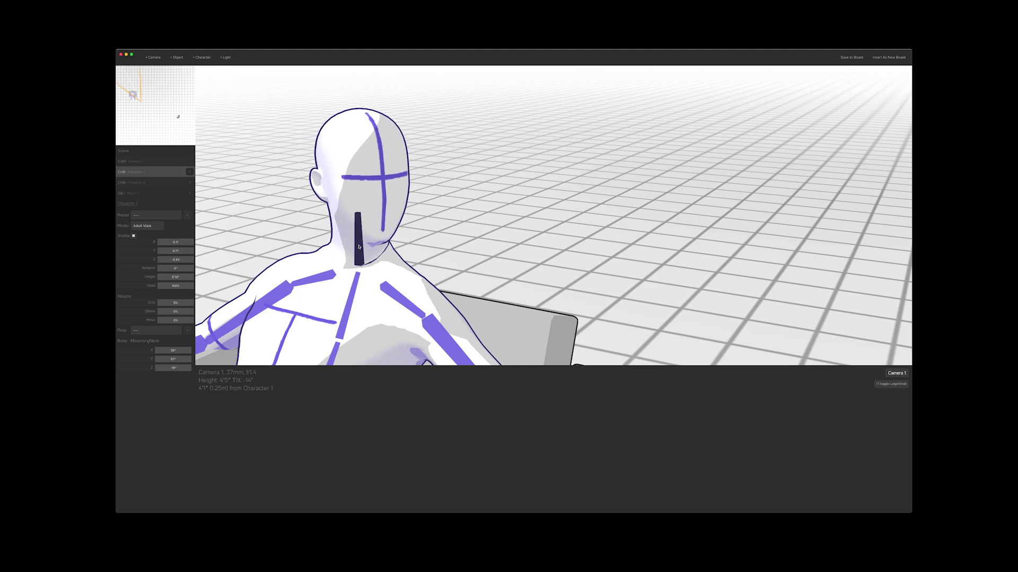
left_click_drag(359, 247, 359, 247)
left_click(471, 239)
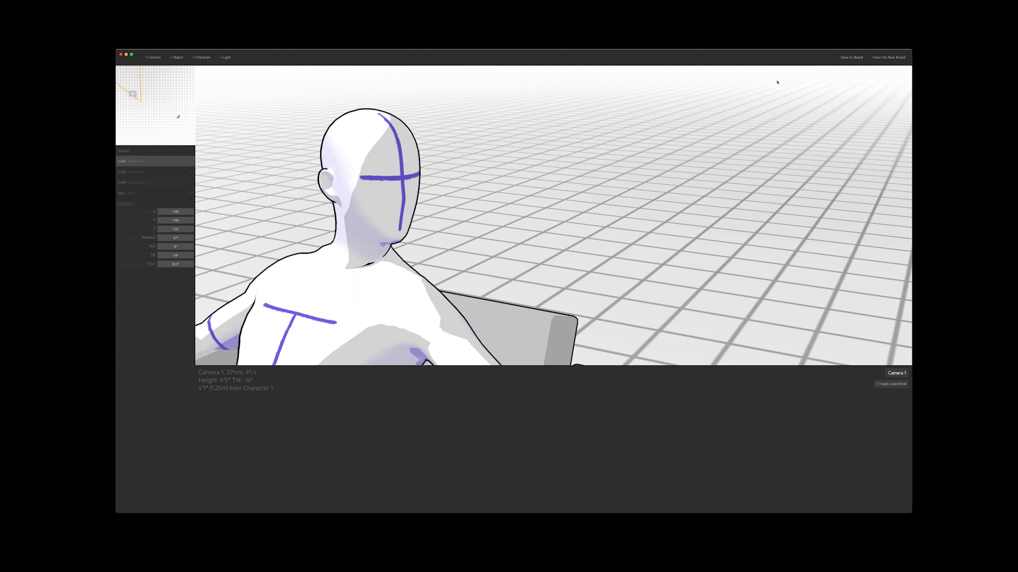
left_click(876, 61)
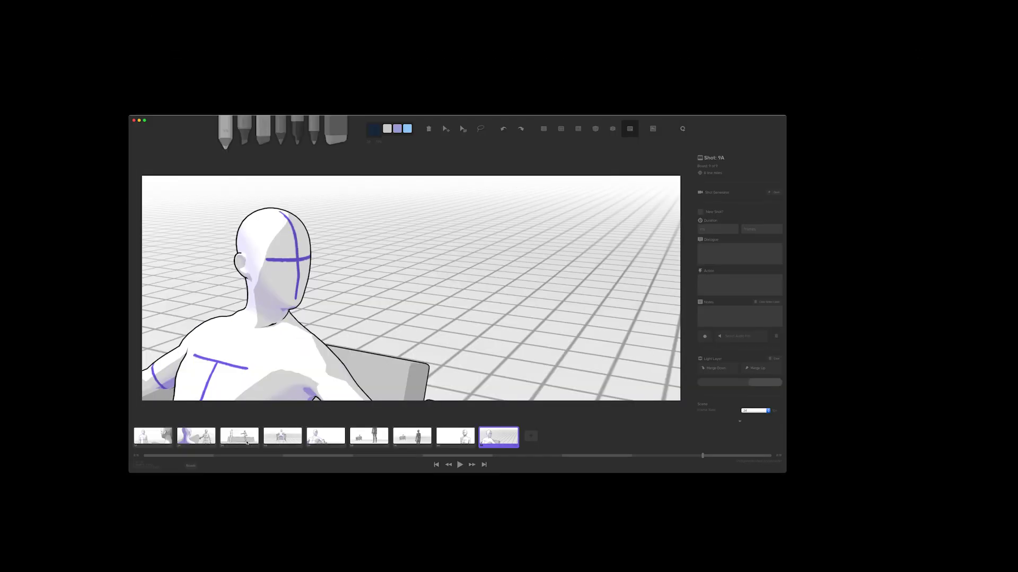
Step: Review the sequence from the fourth board through the last one
left_click(282, 436)
key("Right")
key("Right")
key("Right")
key("Right")
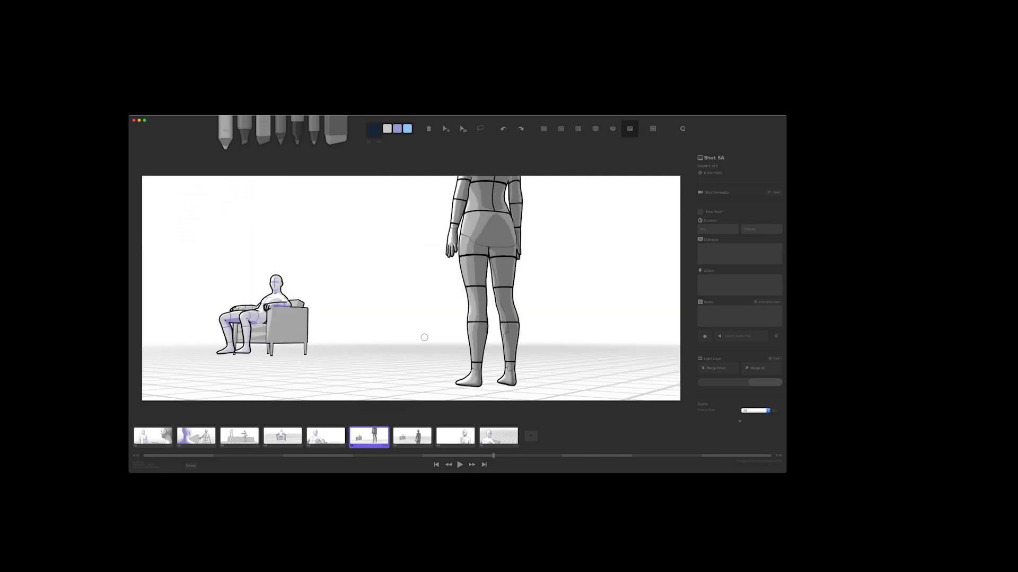
key("Right")
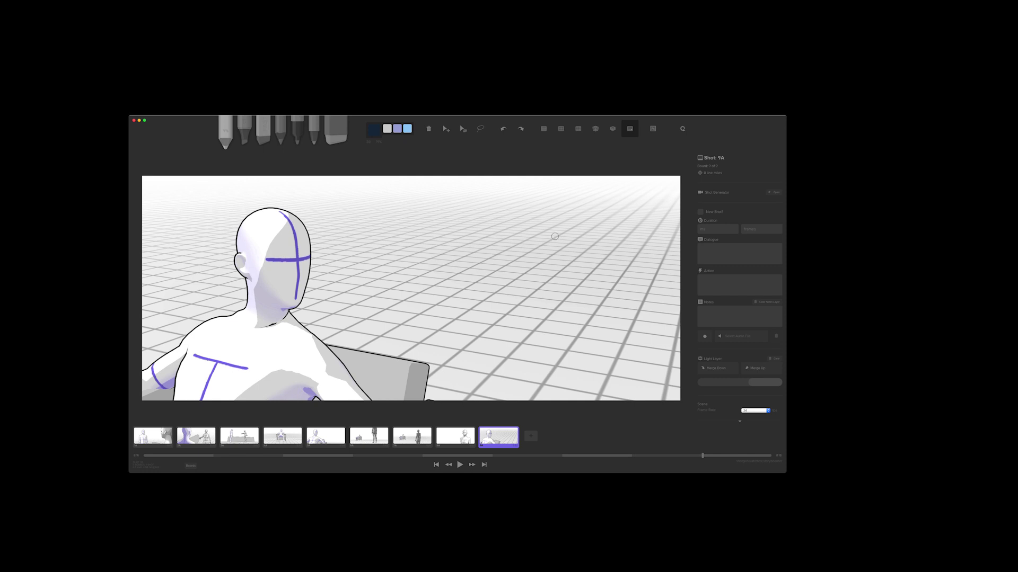
Step: Resize the Shot Generator window, move the camera in to a close-up of the seated man's head, and save it to the ninth board
key("super+g")
left_click_drag(705, 358, 935, 484)
left_click_drag(743, 239, 703, 238)
key("w")
left_click_drag(802, 185, 817, 177)
left_click(875, 79)
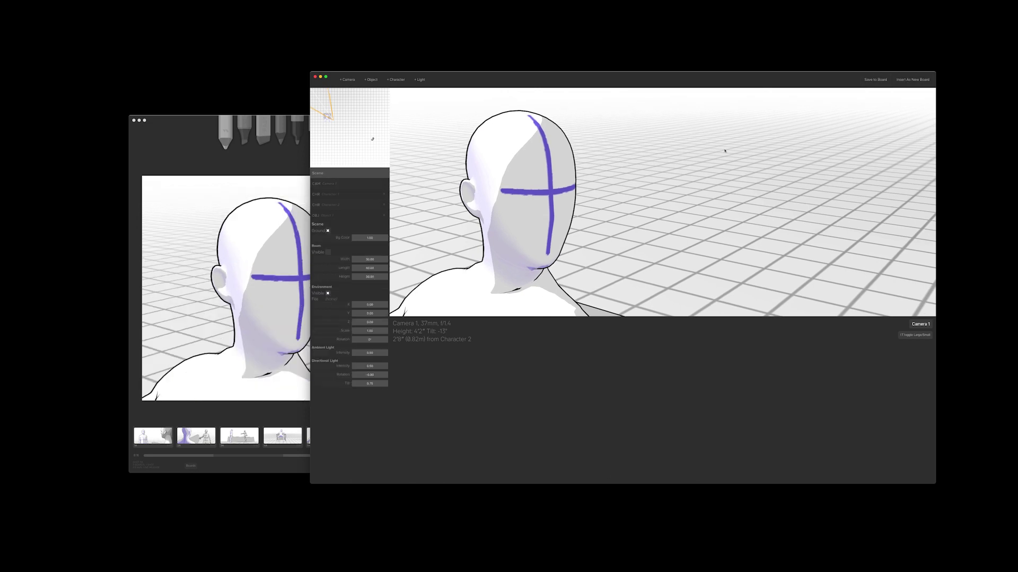
Step: Go back and forth through the whole storyboard to judge the order of the shots
left_click(182, 130)
left_click(318, 440)
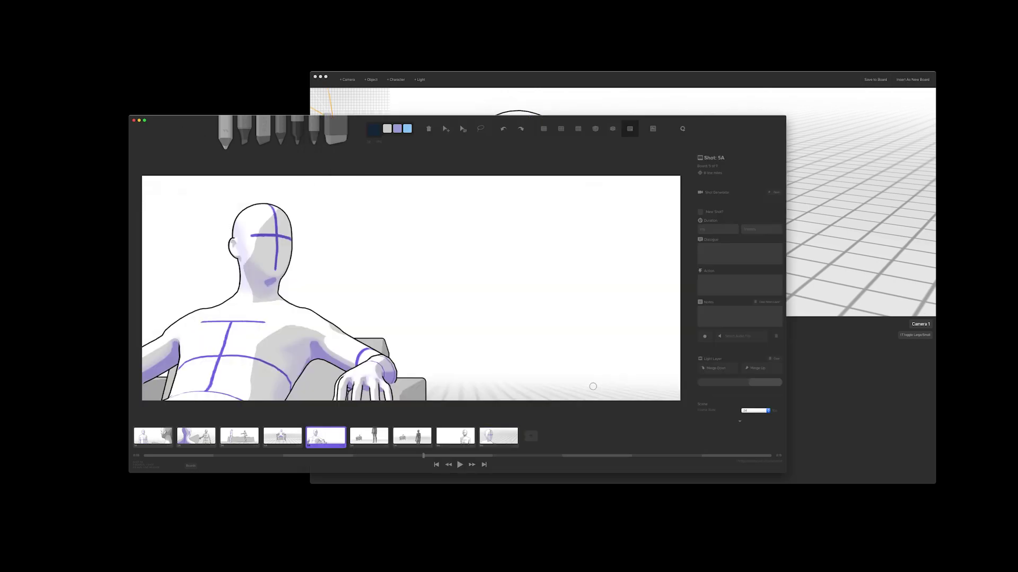
key("Left")
key("Right")
key("Right")
key("Right")
key("Right")
key("Right")
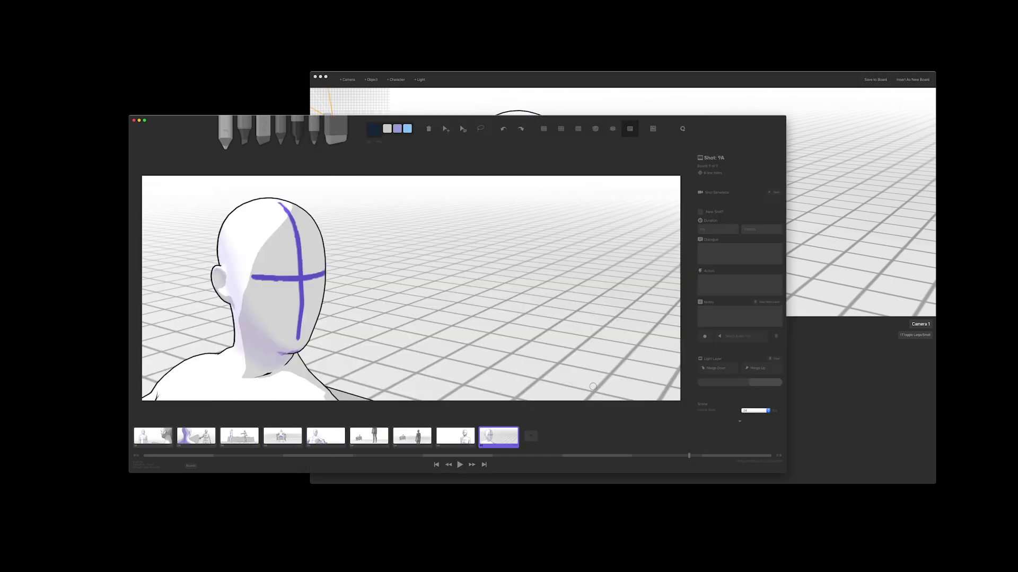
key("Left")
key("Left")
key("Left")
key("Left")
key("Left")
key("Left")
key("Left")
key("Left")
Step: Move the eighth board, the frontal shot of the woman, to the end after the close-up of the seated man
key("Right")
key("Right")
key("Right")
key("Right")
key("Right")
key("Right")
key("Right")
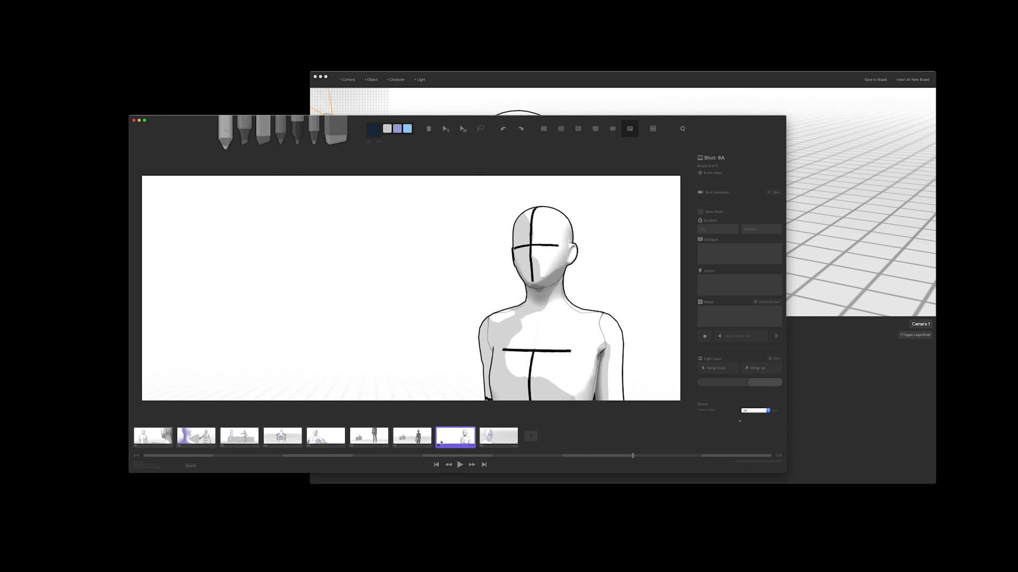
left_click_drag(452, 440, 511, 438)
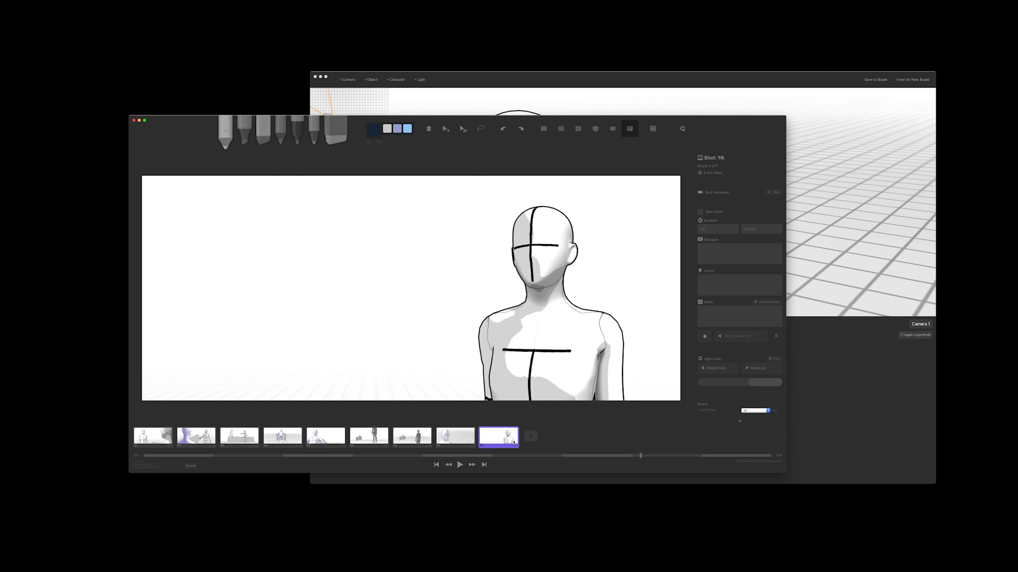
Step: Open the fourth board in the Shot Generator, shift the camera to a slightly angled view of the armchair, and save it to the board
left_click(280, 440)
key("Right")
key("Left")
left_click(775, 192)
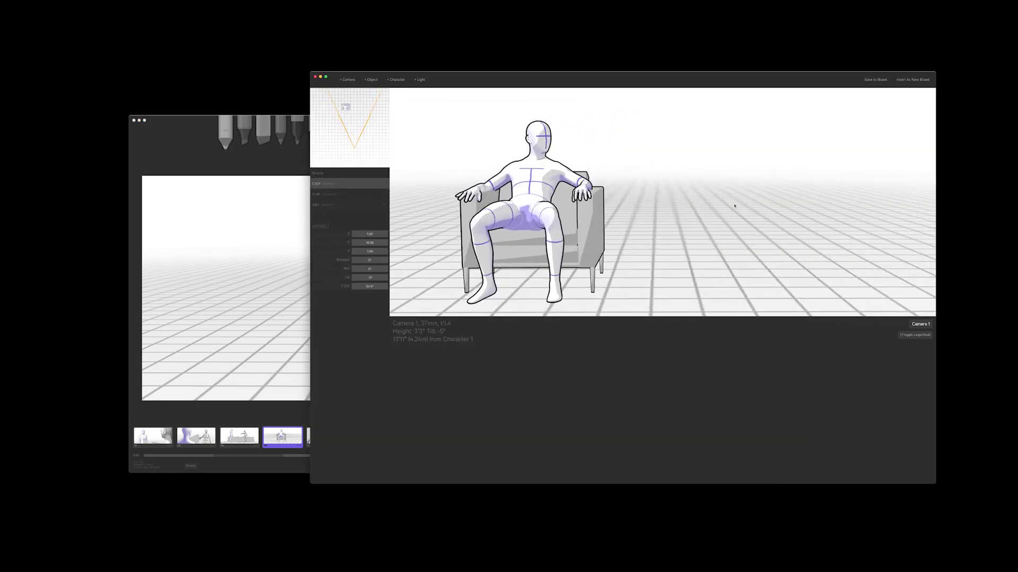
left_click(875, 80)
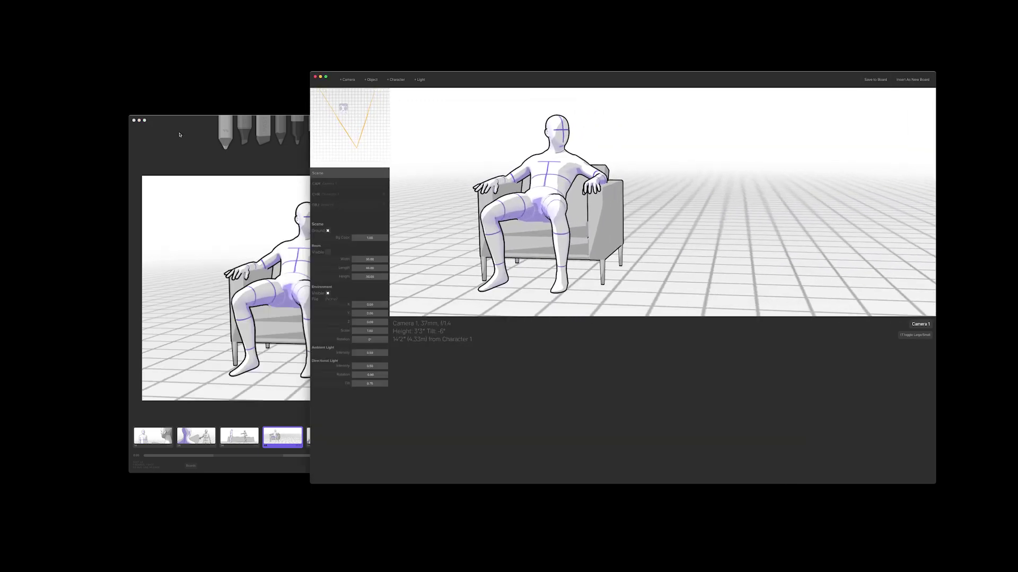
Step: Check the fifth through eighth boards in the storyboard
left_click(184, 133)
left_click(325, 437)
left_click(369, 436)
left_click(409, 439)
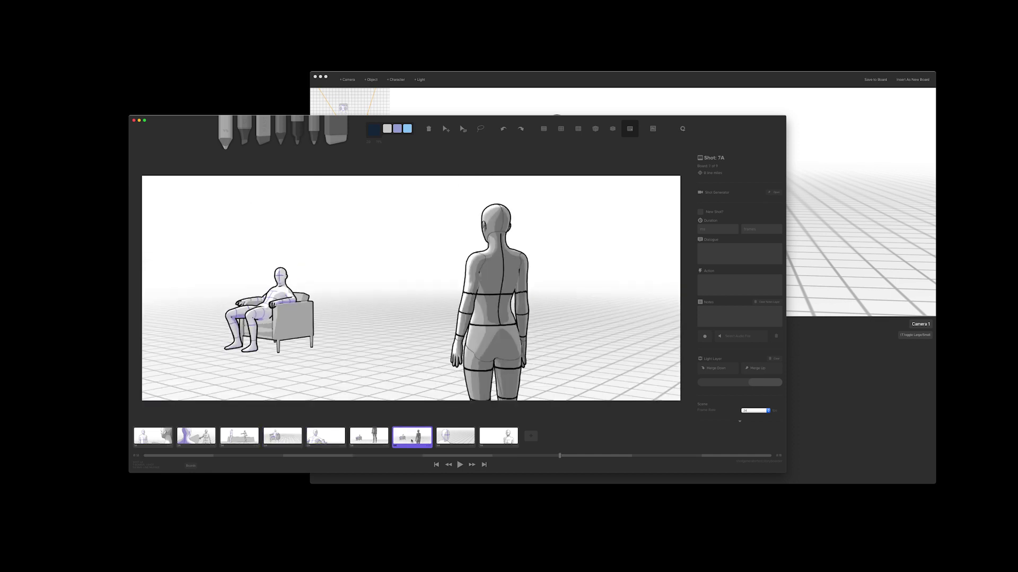
left_click(453, 438)
Step: From the ninth board, pull the camera back to a wide side view showing both characters far apart and insert it as a new board
left_click(494, 438)
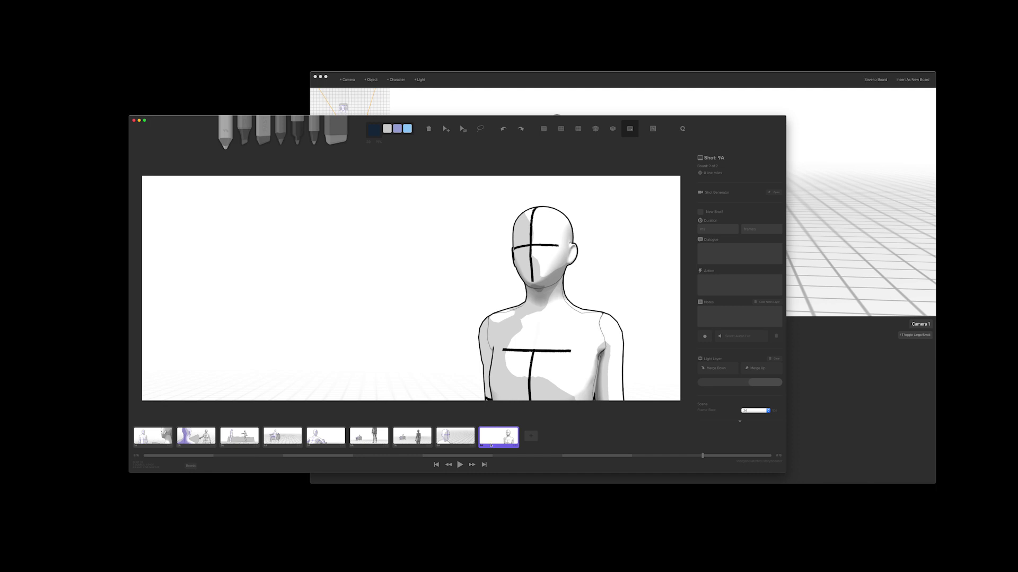
left_click(772, 192)
left_click_drag(653, 227, 356, 246)
key("s")
key("s")
key("d")
left_click_drag(630, 261, 663, 249)
left_click(913, 79)
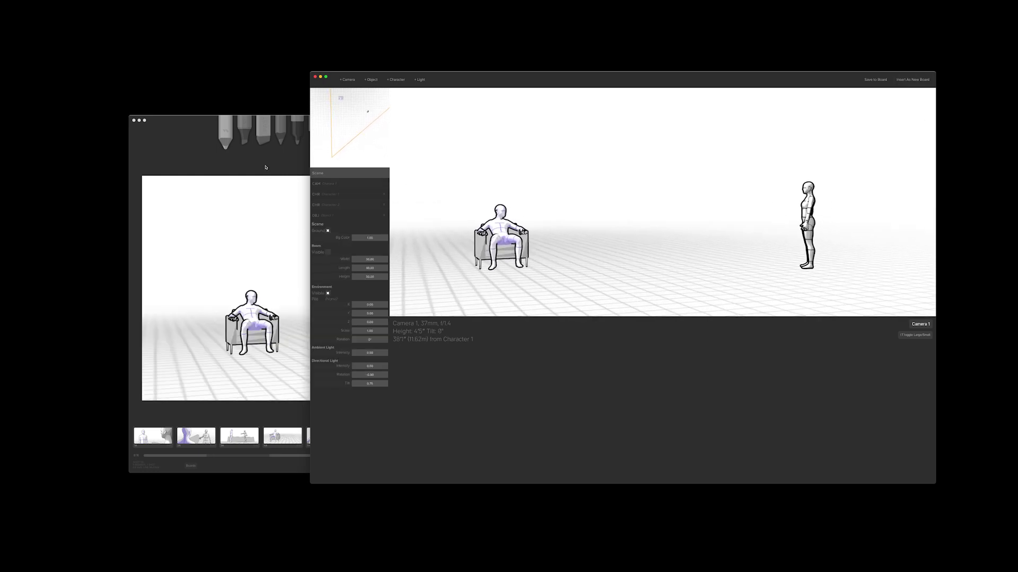
Step: Add a blank board at the end of the storyboard and open it in the Shot Generator
left_click(185, 146)
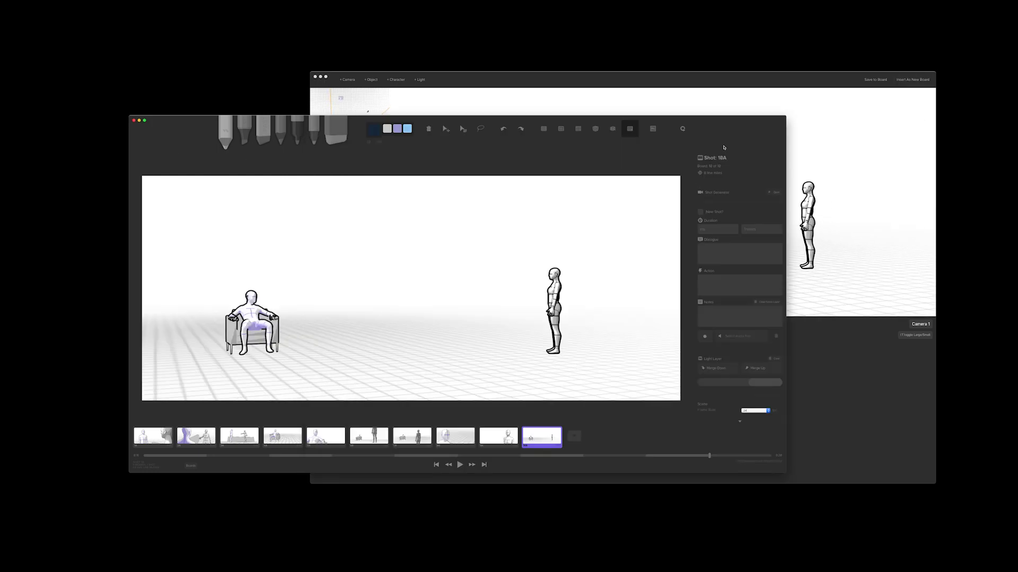
left_click(573, 439)
left_click(722, 91)
left_click(187, 153)
left_click(772, 192)
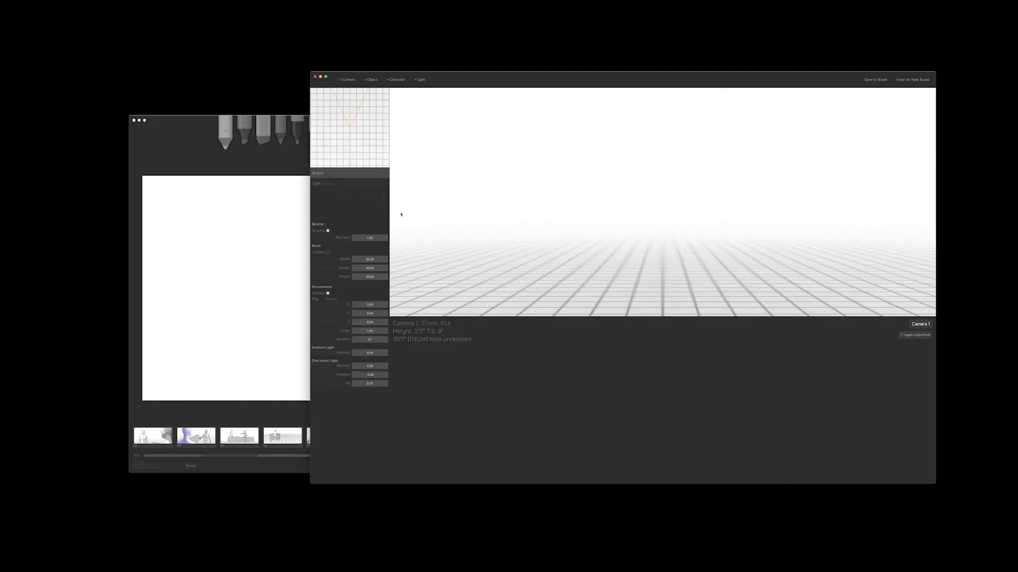
Step: Make the scene's room visible, hide the ground, and adjust the room's dimensions
left_click(327, 252)
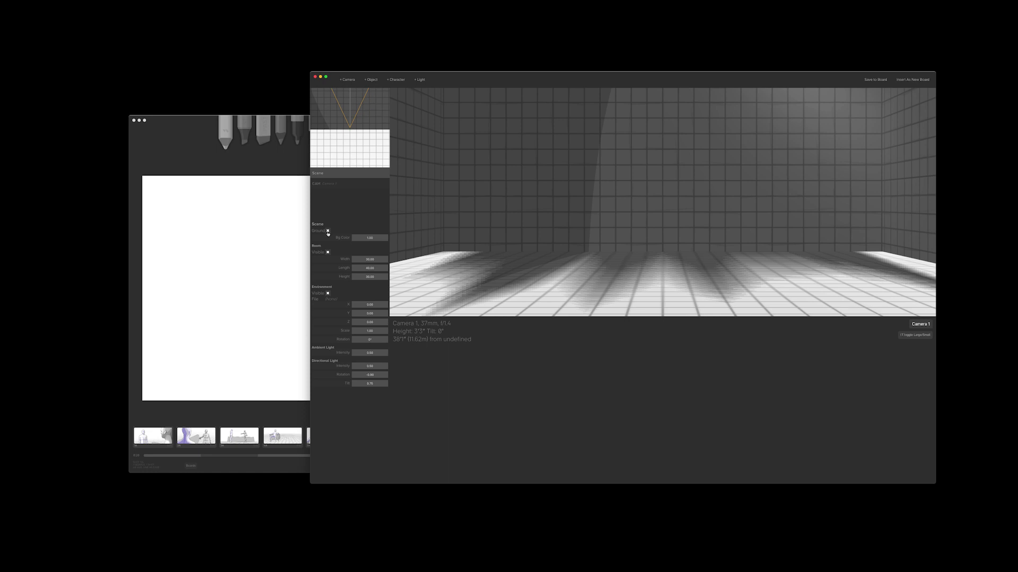
left_click(328, 231)
mouse_move(366, 260)
left_mouse_down()
mouse_move(403, 260)
mouse_move(339, 260)
mouse_move(413, 268)
mouse_move(356, 277)
left_mouse_up()
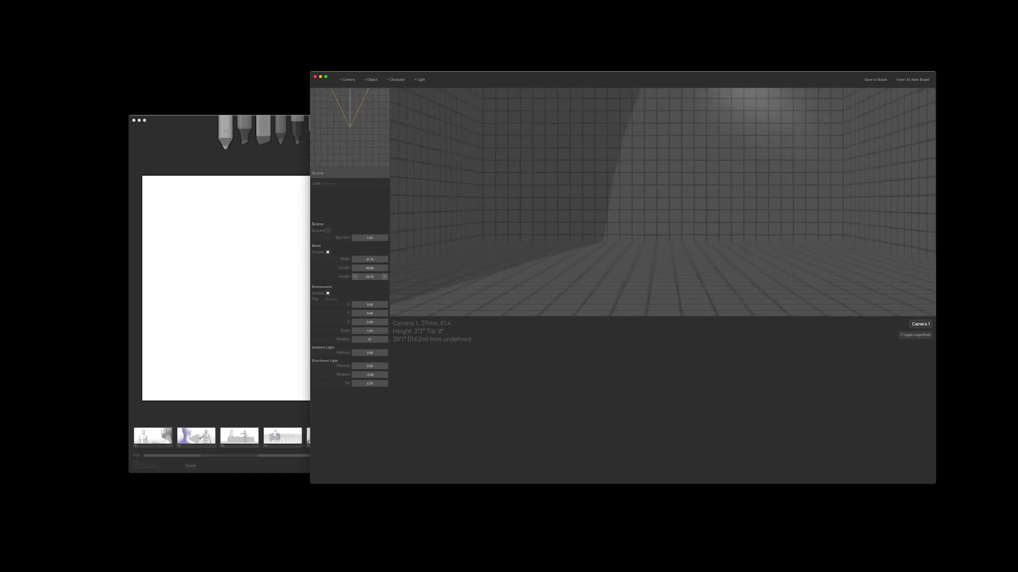
Step: Add an object to the room, change its model to a chair, and position it in the camera's view
left_click(371, 79)
left_click_drag(572, 257, 772, 230)
left_click(342, 234)
left_click(336, 245)
left_click_drag(354, 105, 342, 105)
Step: Duplicate the chair five times to scatter six chairs around the room
key("super+d")
key("super+d")
key("super+d")
key("super+d")
key("super+d")
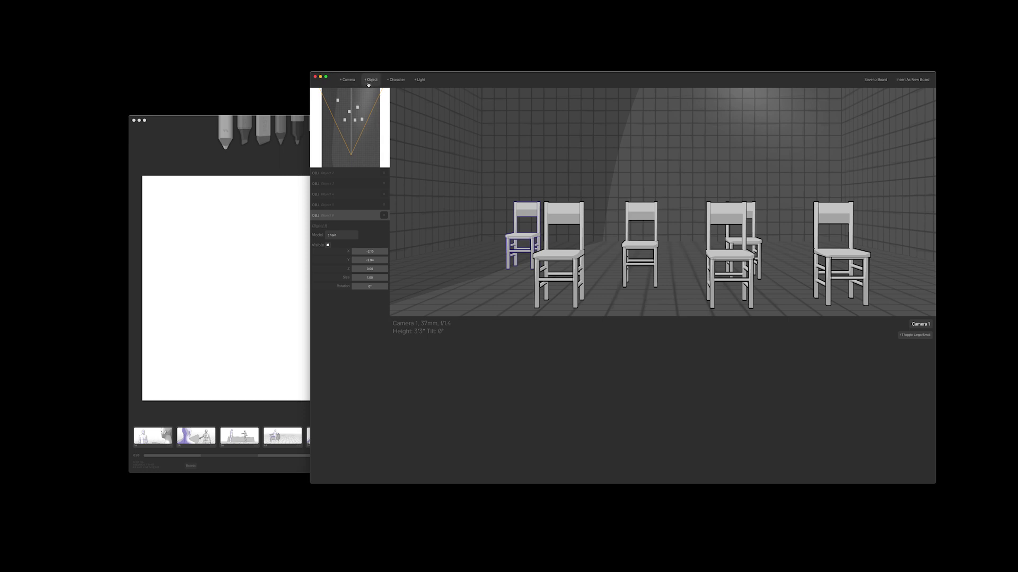
Step: Add a character among the chairs and apply a preset sitting pose with its hands over its knees
left_click(396, 80)
left_click_drag(368, 147, 359, 112)
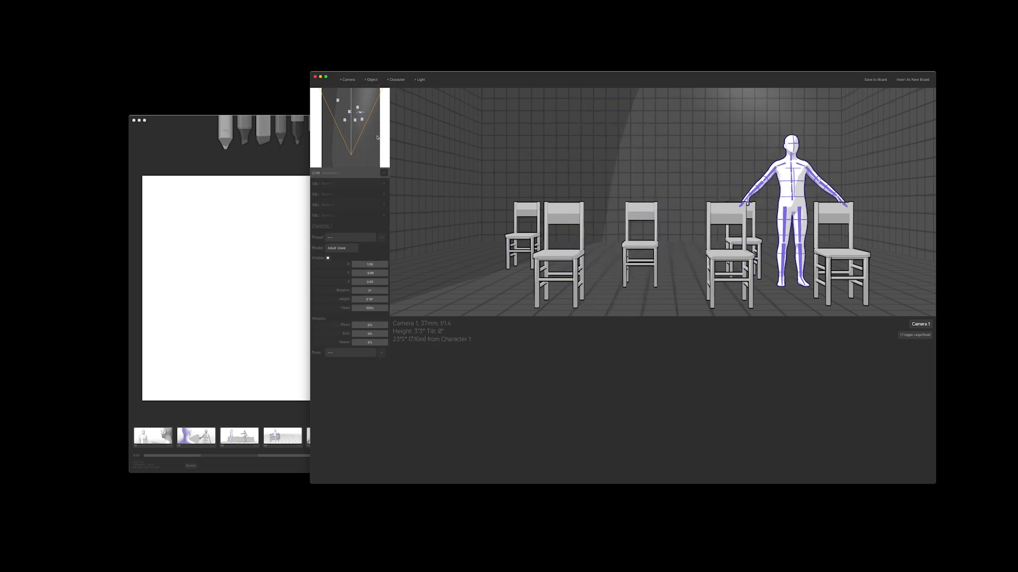
left_click(341, 355)
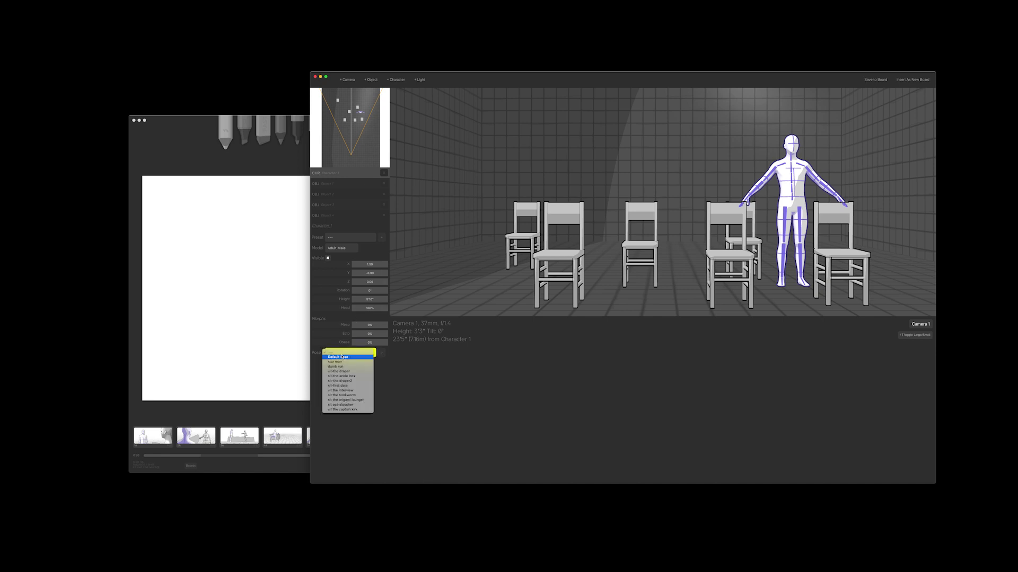
left_click(347, 386)
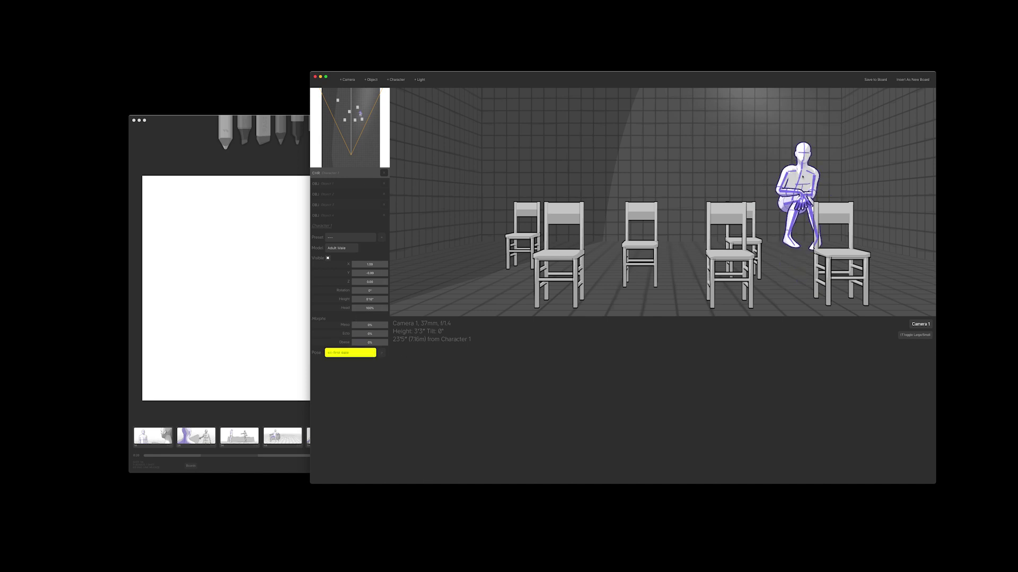
Step: Seat the character on the front middle chair by aligning it over the seat in plan view and lowering its Z position
left_click_drag(359, 118, 355, 129)
left_click_drag(369, 281, 362, 282)
key("t")
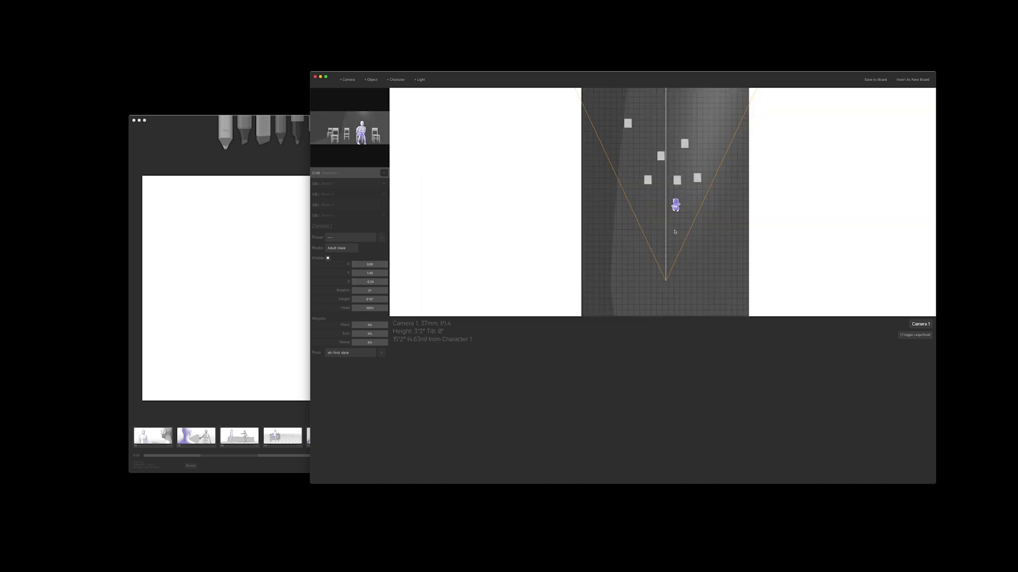
mouse_move(675, 207)
left_mouse_down()
mouse_move(682, 214)
mouse_move(676, 187)
left_mouse_up()
left_click(670, 210)
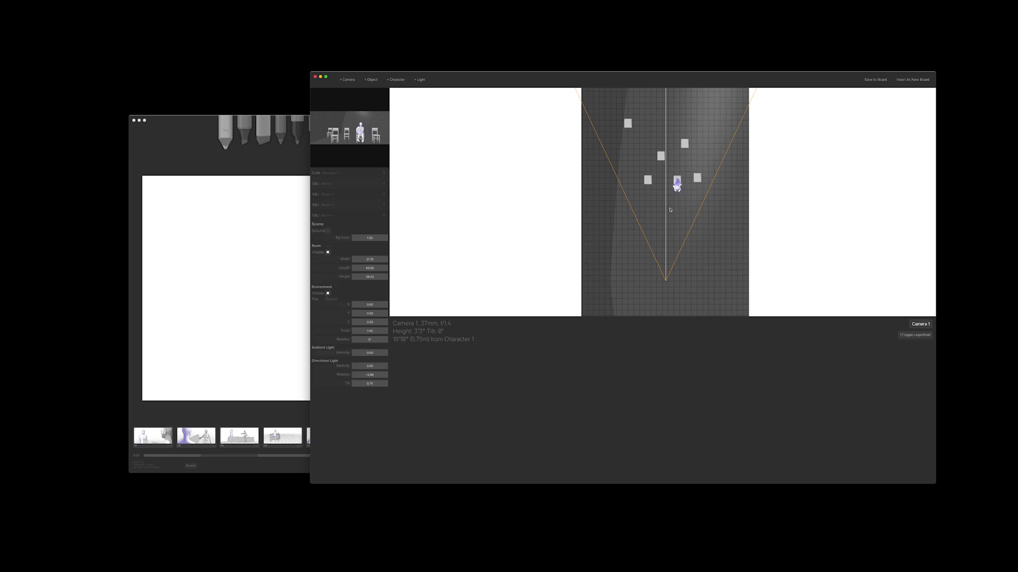
key("t")
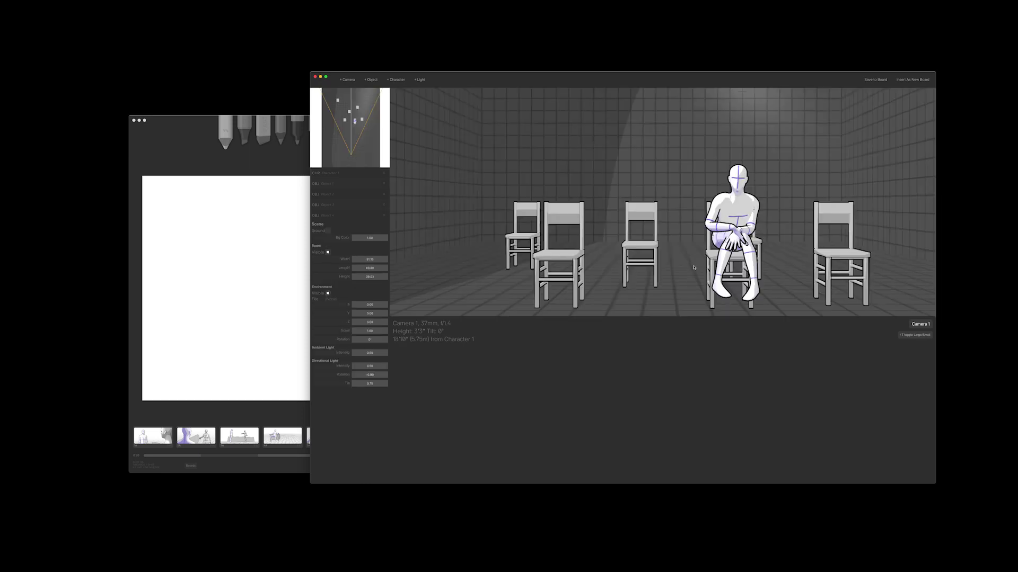
left_click(729, 216)
left_click_drag(370, 280, 358, 281)
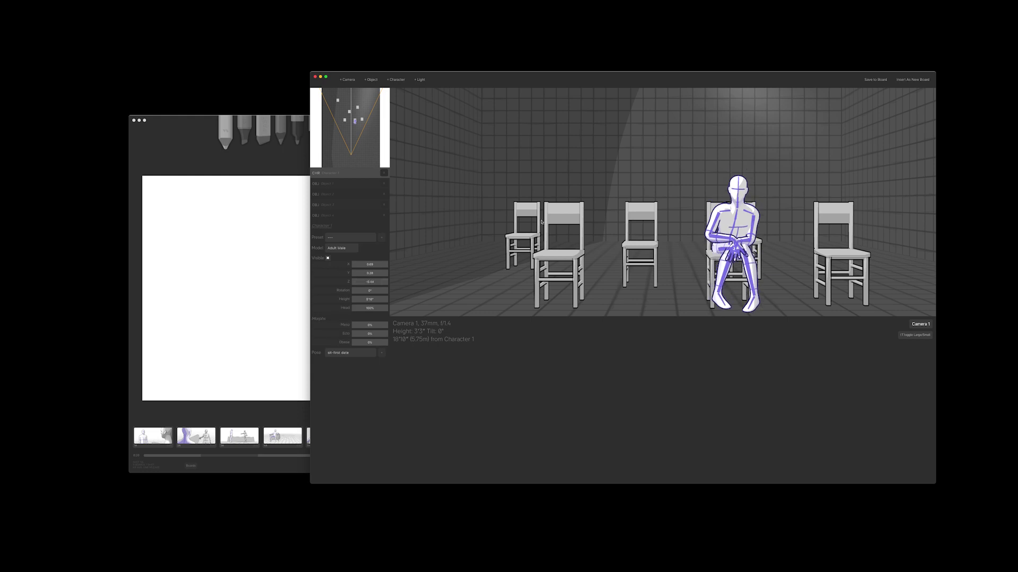
Step: Add a second character to the room and apply the "sit the interview" preset pose
left_click(648, 147)
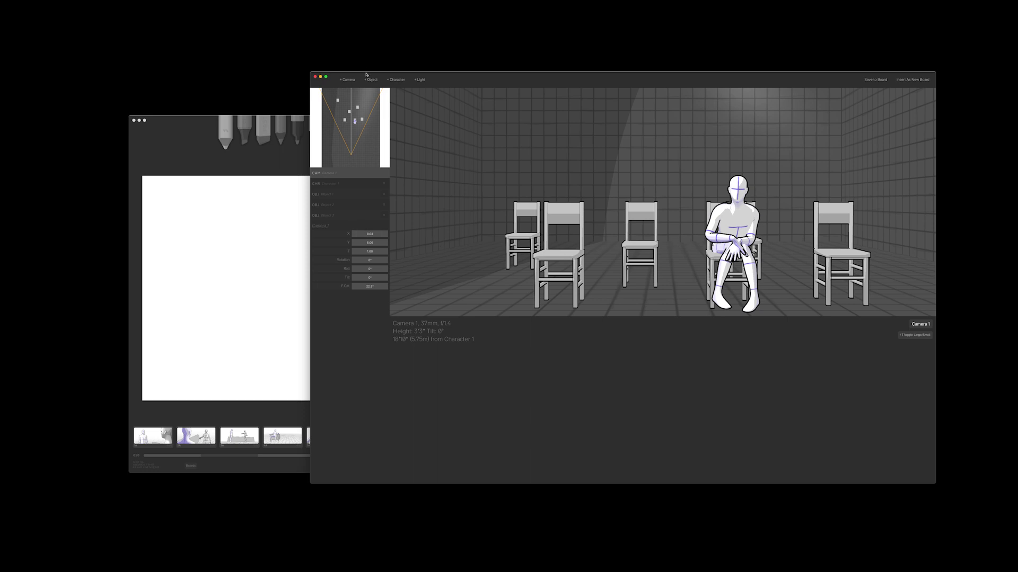
left_click(396, 79)
left_click(349, 352)
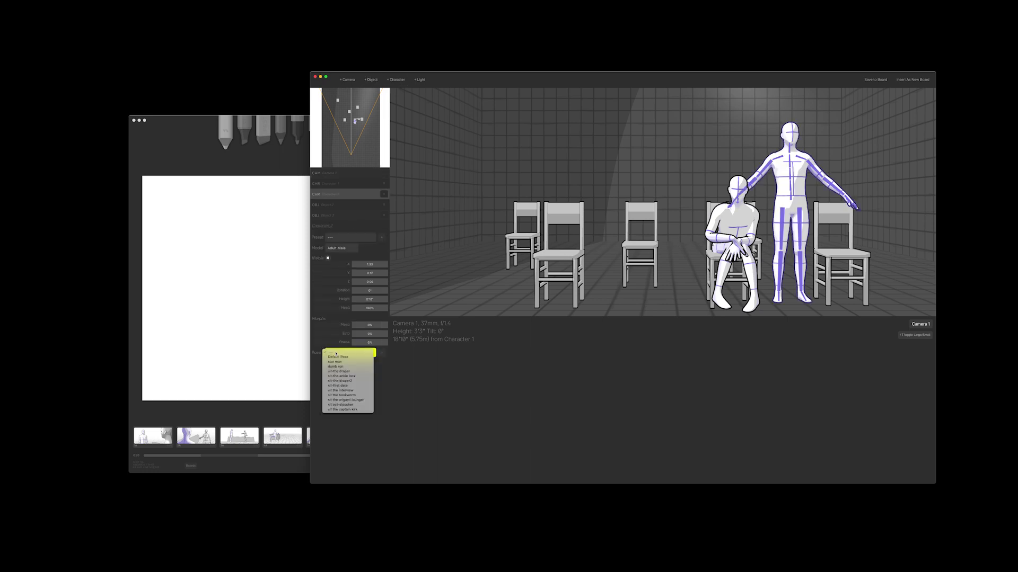
left_click(340, 390)
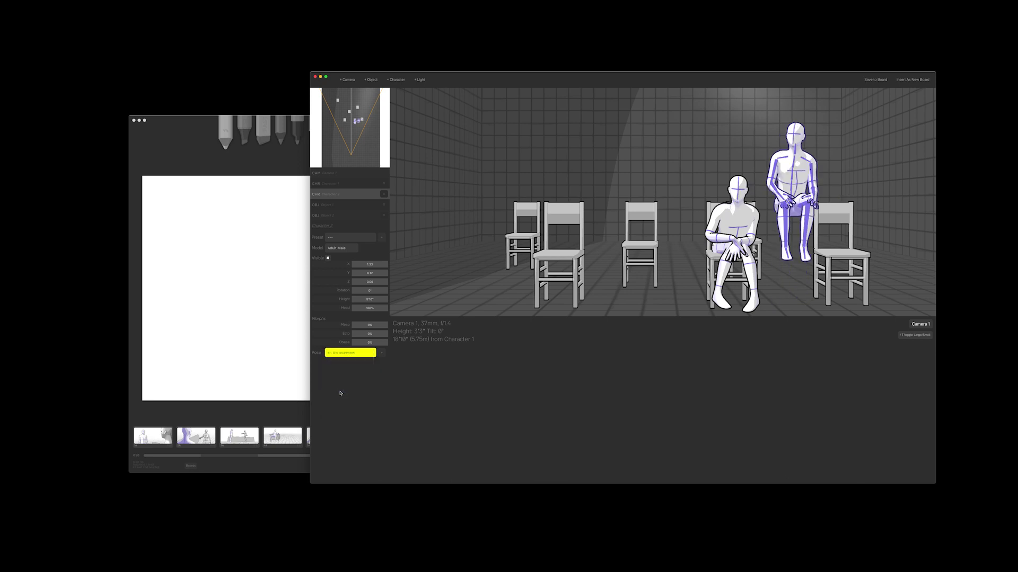
Step: Seat the second character on the front-left chair by moving it over the seat and lowering its Z position
left_click_drag(806, 232, 568, 232)
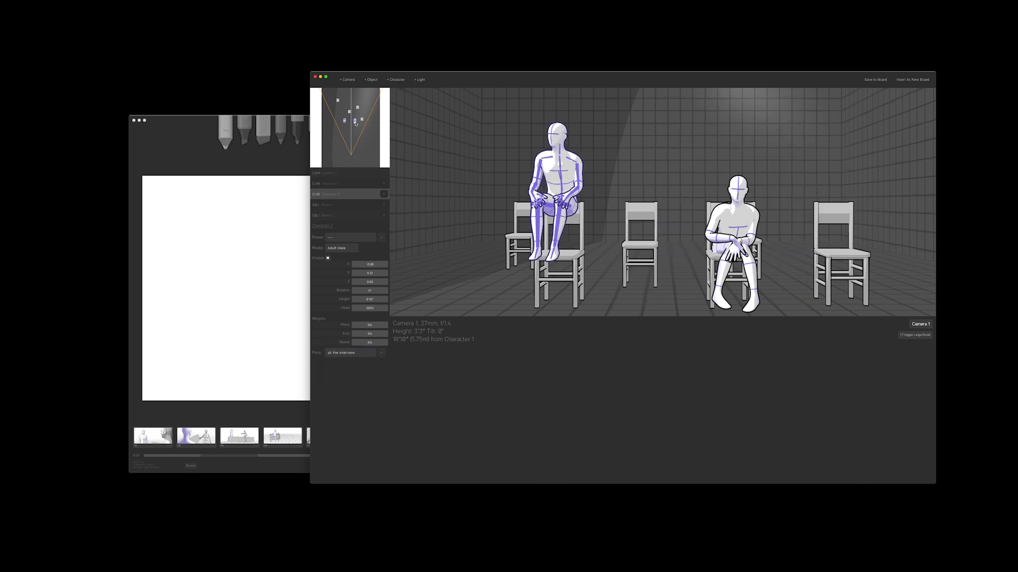
mouse_move(365, 281)
left_mouse_down()
mouse_move(348, 281)
mouse_move(364, 291)
left_mouse_up()
left_click(627, 289)
left_click(550, 227)
left_click(741, 228)
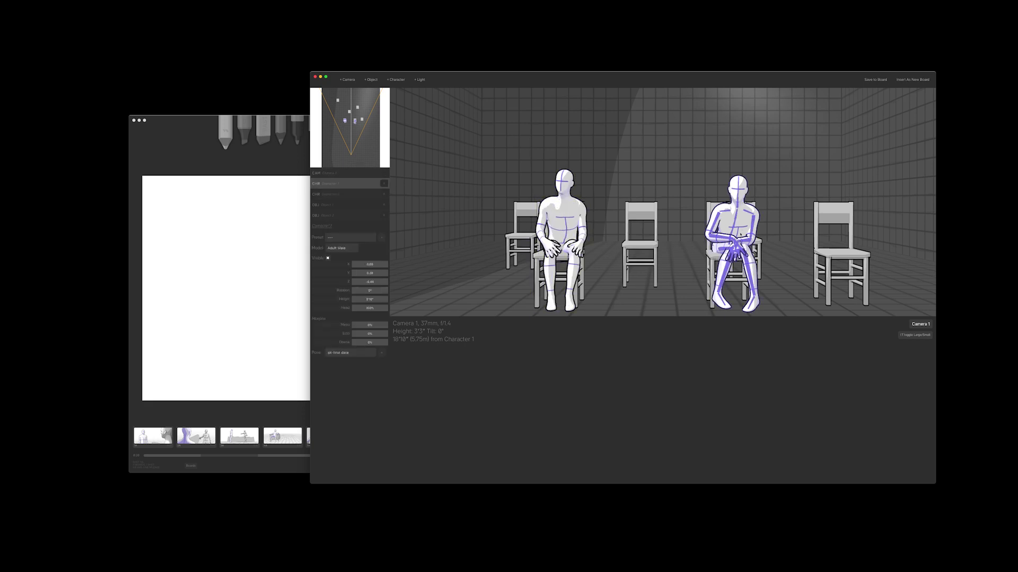
Step: Pull the camera back slightly and darken the scene by adjusting its ambient and directional lighting
left_click(684, 274)
mouse_move(684, 274)
left_mouse_down()
mouse_move(684, 286)
mouse_move(683, 276)
left_mouse_up()
scroll(683, 276, "down", 3)
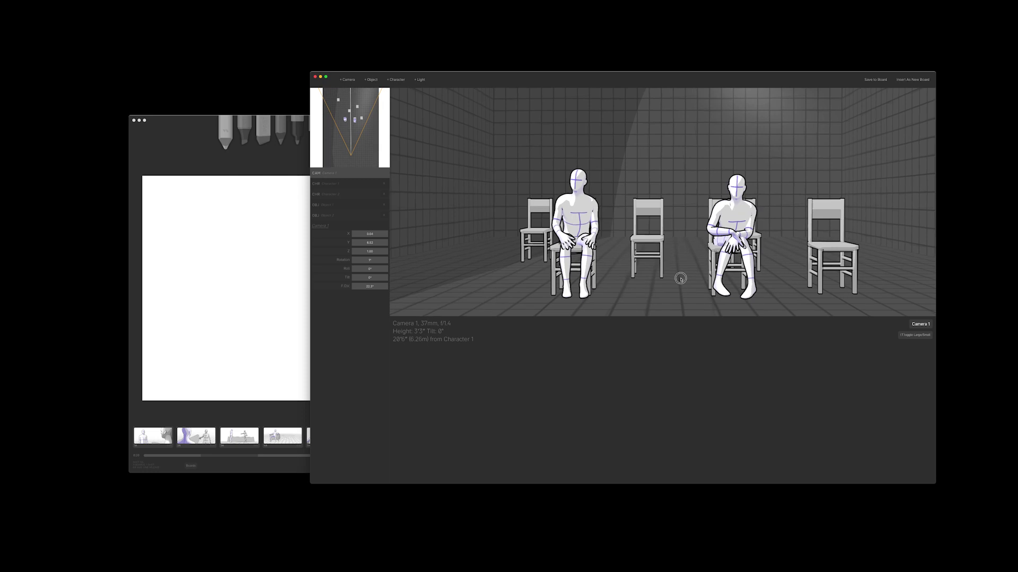
left_click(325, 175)
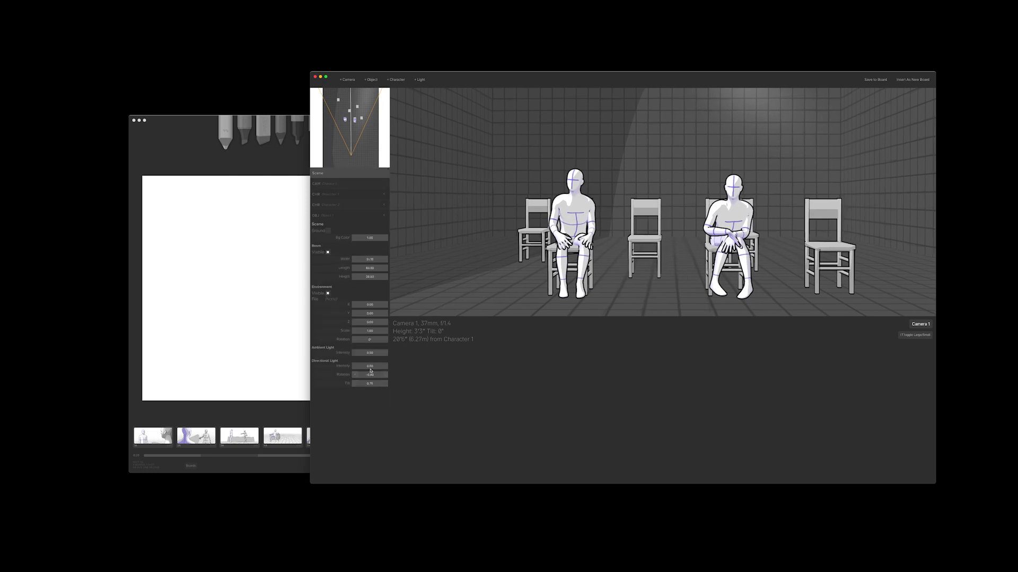
left_click_drag(370, 352, 350, 375)
left_click_drag(413, 374, 408, 375)
Step: Add a light, place it between the two seated characters, raise it, and adjust its angle and distance to form an overhead pool of light
left_click(419, 79)
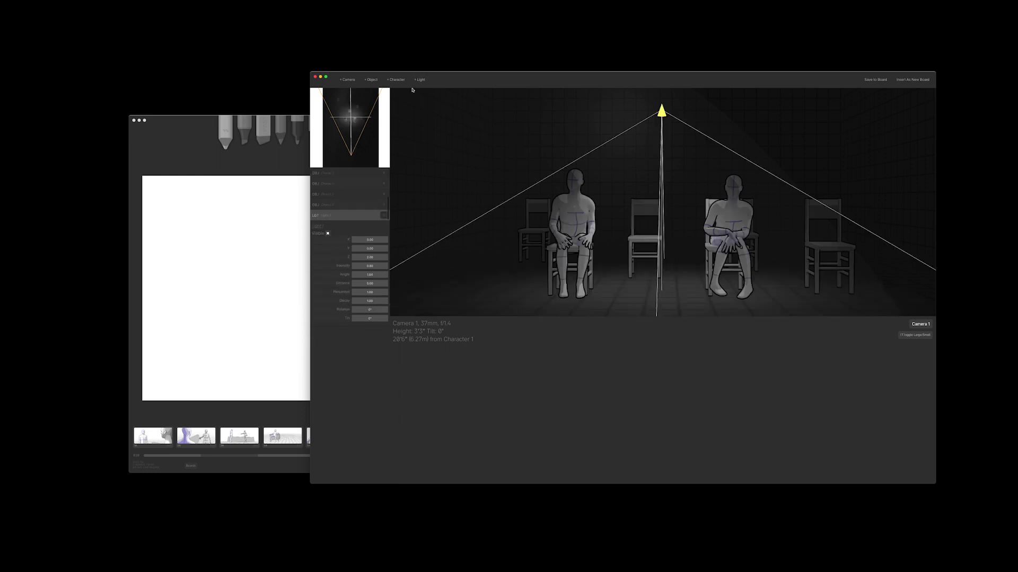
left_click_drag(648, 113, 648, 112)
left_click_drag(360, 257, 442, 258)
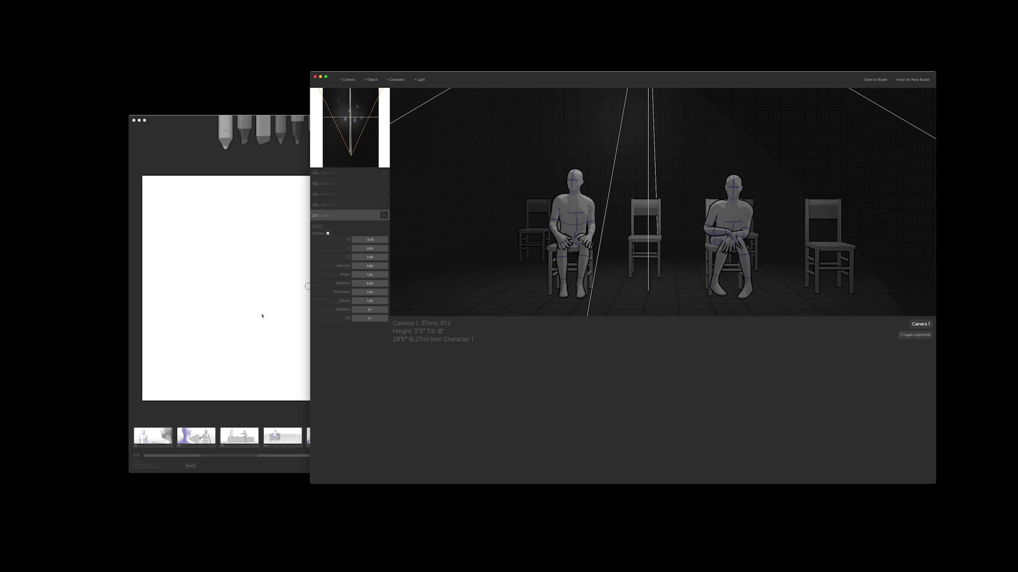
mouse_move(366, 276)
left_mouse_down()
mouse_move(344, 281)
mouse_move(382, 283)
left_mouse_up()
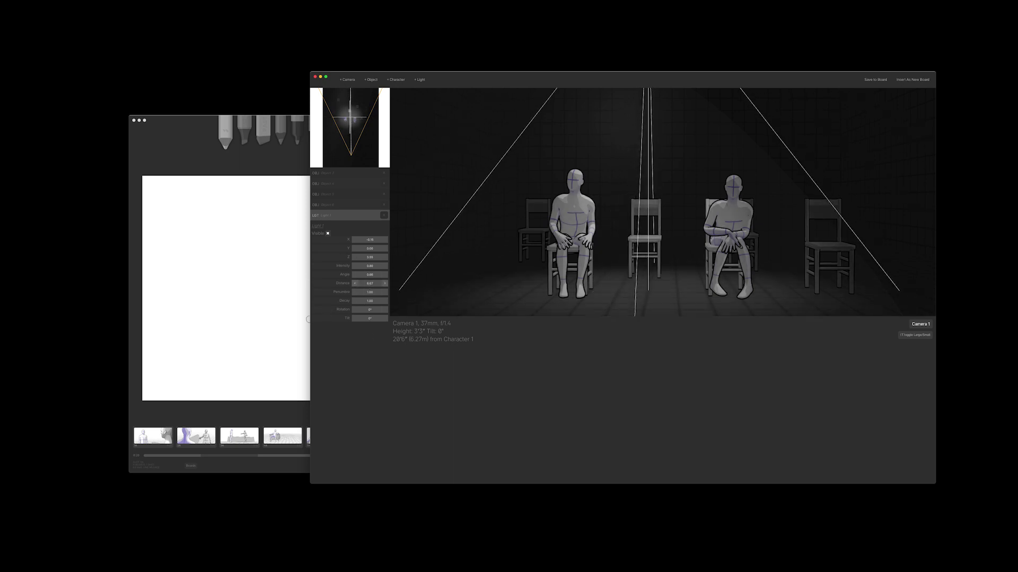
left_click(456, 200)
left_click_drag(436, 266, 441, 274)
left_click_drag(369, 286, 385, 287)
Step: Reframe Camera 1 as a closer, low wide-angle shot tilted up at the two seated characters
key("w")
key("f")
left_click_drag(474, 234, 477, 174)
Step: Add a box object, place it in the background behind the right character, and increase its height
left_click(371, 79)
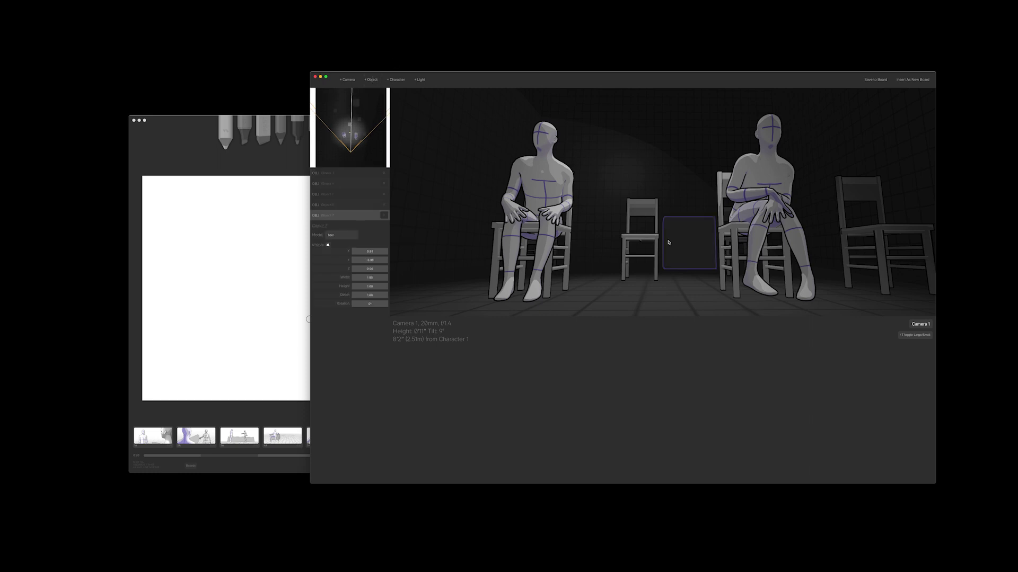
left_click_drag(356, 103, 371, 146)
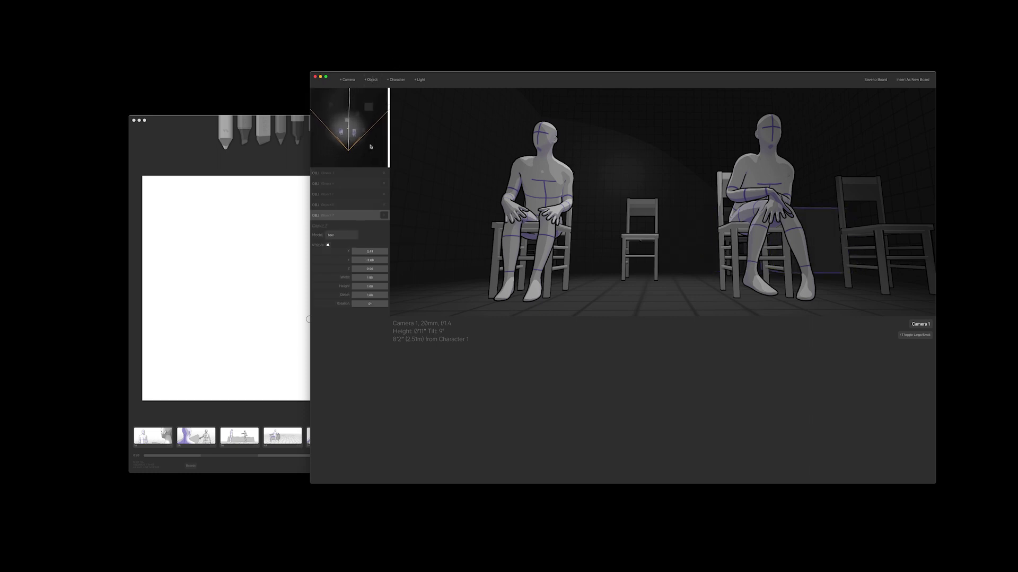
left_click_drag(370, 286, 453, 287)
Step: Duplicate the tall box, place the copy in the background between the characters, and reduce its height
key("super+d")
left_click_drag(371, 108, 358, 107)
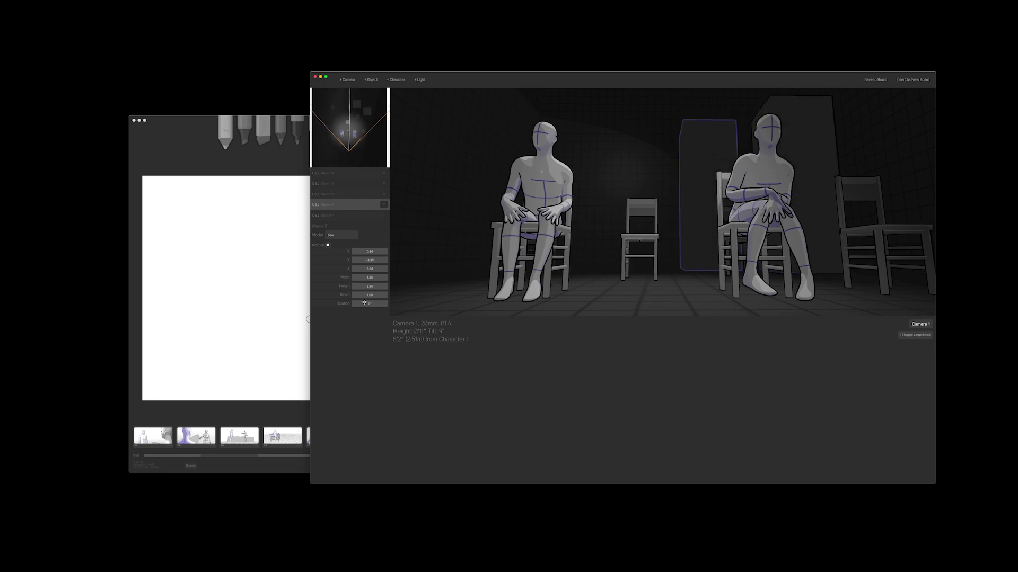
left_click_drag(367, 287, 325, 287)
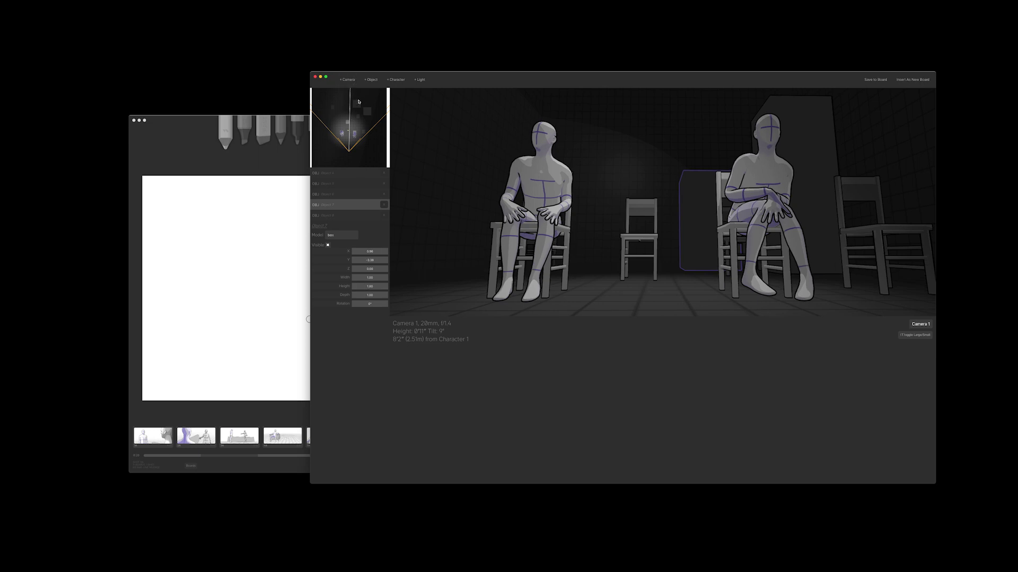
left_click_drag(358, 104, 354, 105)
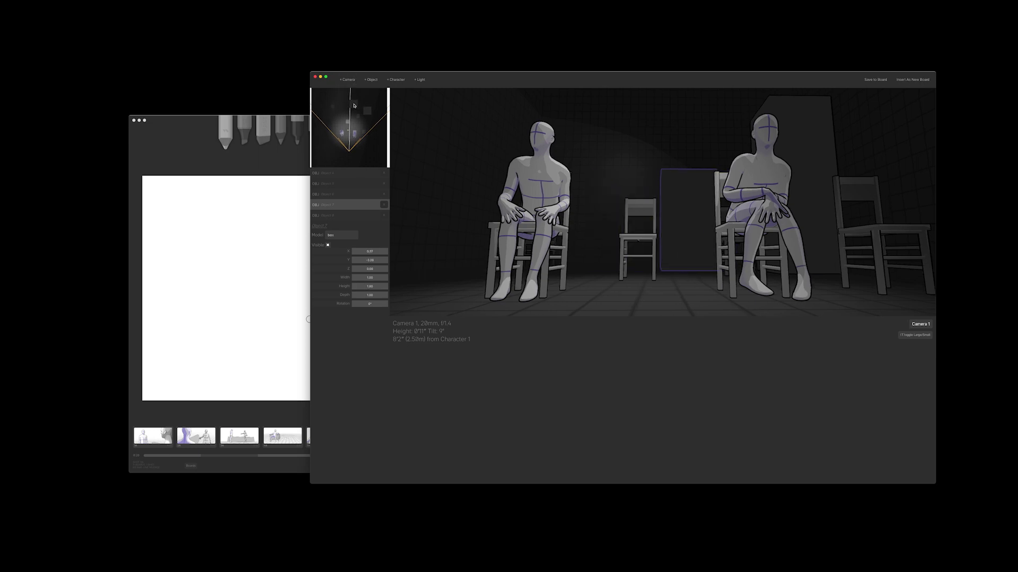
Step: Add two more box copies, one behind the left character and a lower one in the left foreground
left_click_drag(354, 107, 326, 112)
left_click(362, 113)
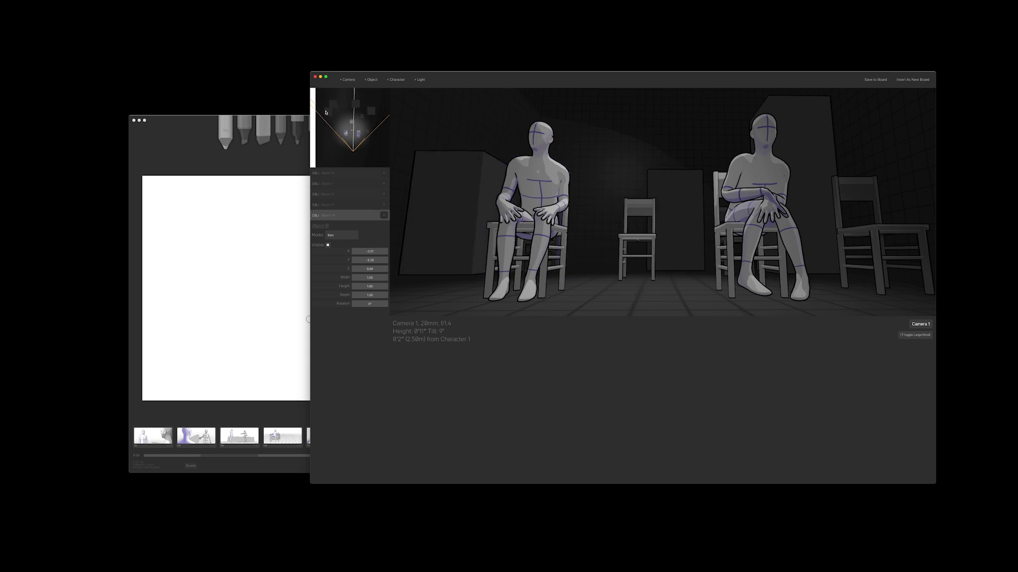
left_click_drag(335, 106, 339, 139)
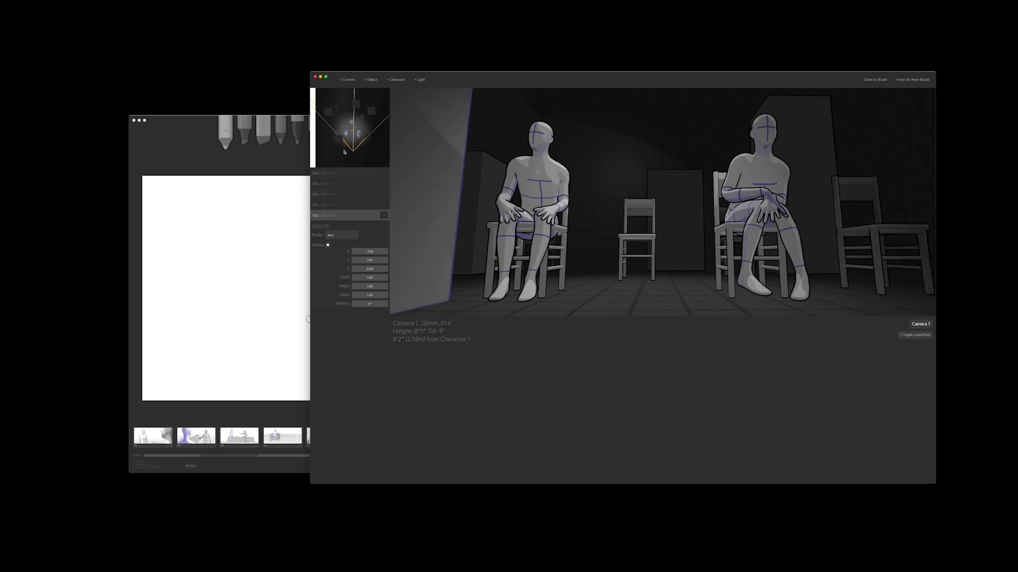
left_click_drag(370, 286, 345, 286)
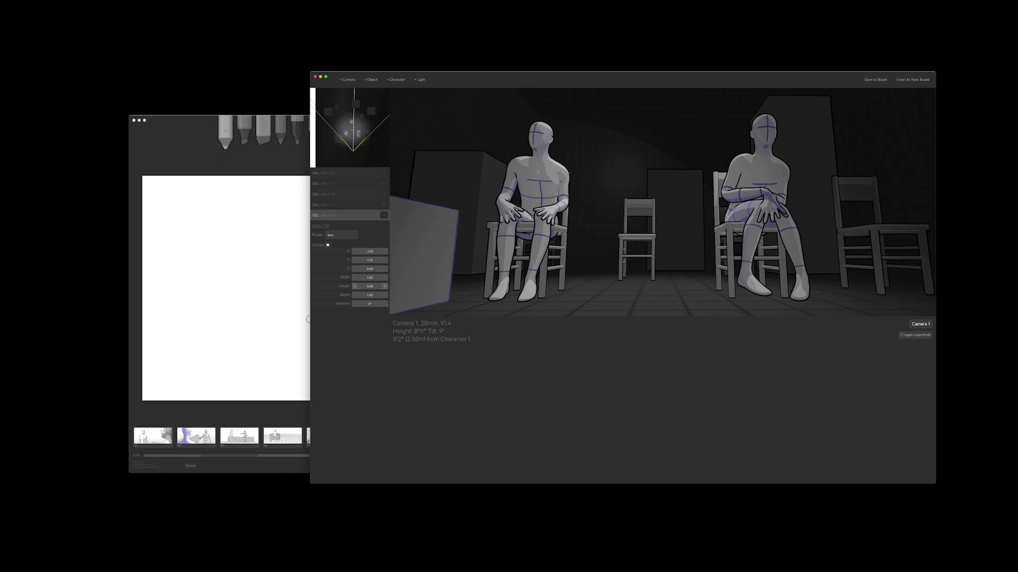
Step: Duplicate another box and place it in the background just to the right of the left character
left_click(684, 229)
left_click(596, 212)
left_click(488, 191)
left_click(404, 174)
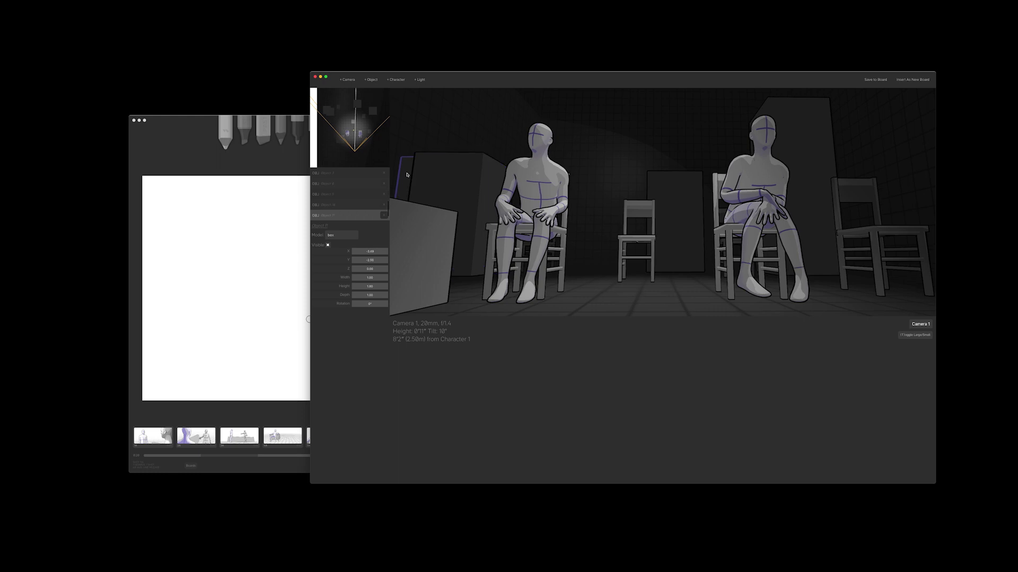
mouse_move(334, 121)
left_mouse_down()
mouse_move(331, 104)
mouse_move(340, 109)
left_mouse_up()
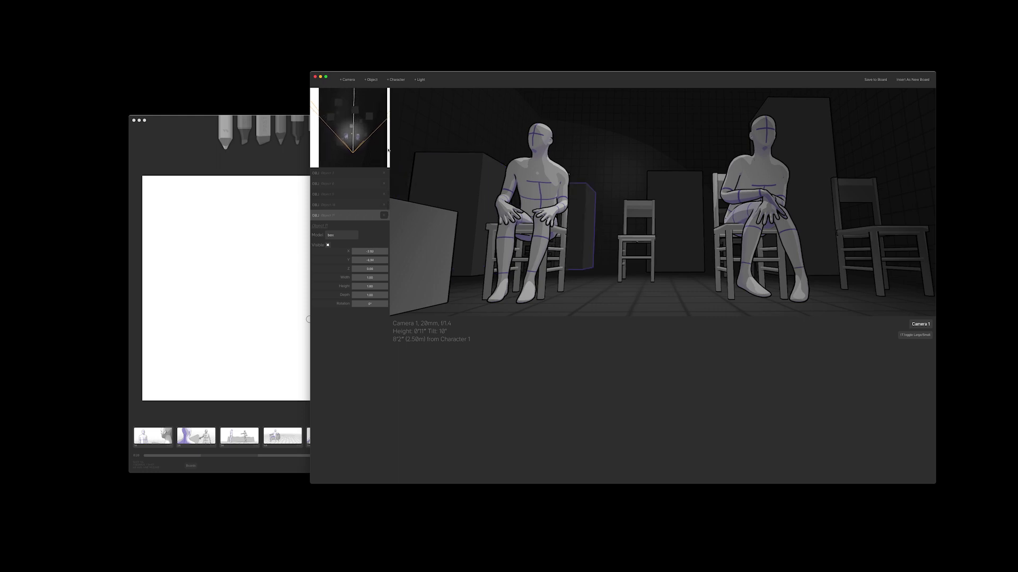
Step: Insert the adjusted low-angle two-person view and a close-up of the left character as new boards
mouse_move(629, 294)
left_mouse_down()
mouse_move(606, 291)
mouse_move(616, 293)
left_mouse_up()
left_click(908, 80)
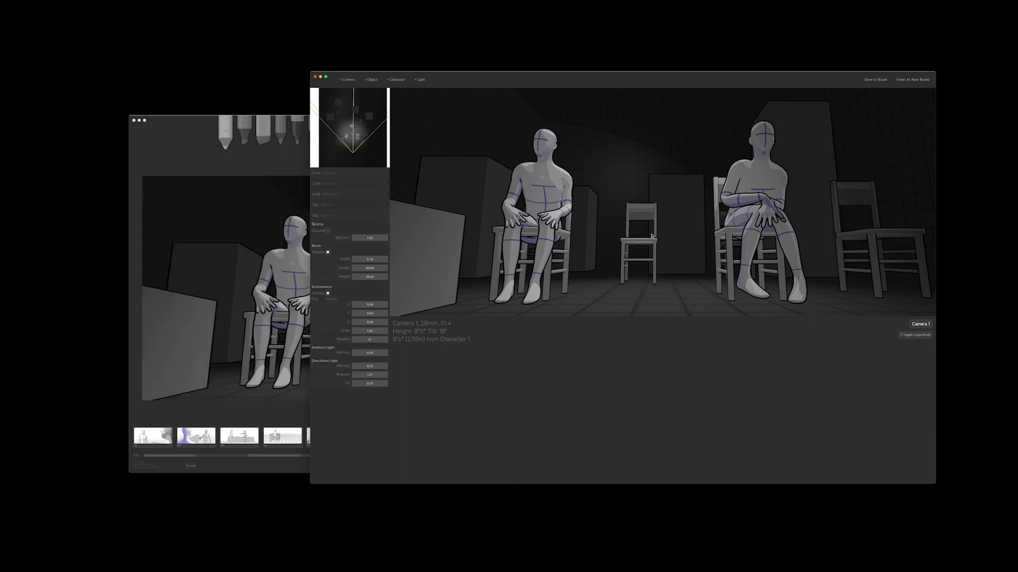
left_click_drag(612, 257, 611, 282)
left_click_drag(639, 279, 657, 264)
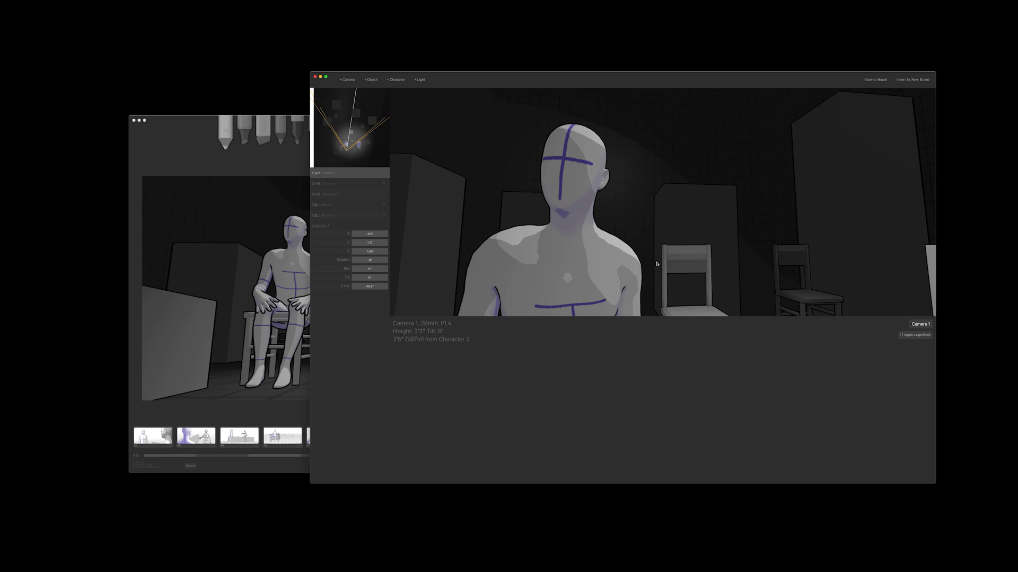
left_click(917, 81)
Step: Frame a close-up of the right character and insert two slightly different framings as new boards
key("d")
left_click_drag(711, 145, 633, 169)
left_click(912, 79)
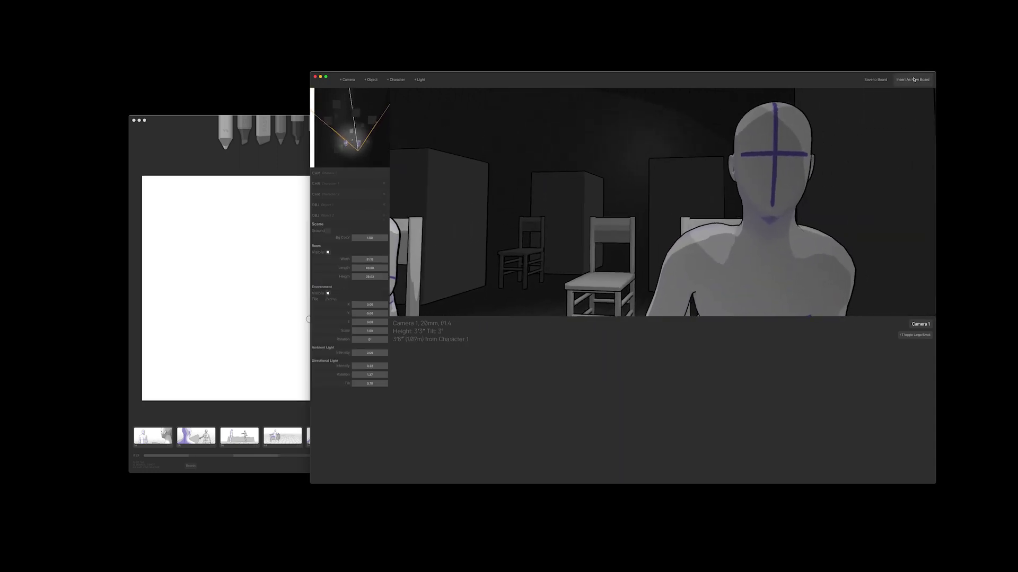
left_click_drag(636, 154, 661, 154)
left_click(909, 80)
Step: Switch to the main storyboard window, delete the first of the two right-character close-ups, and check the neighbouring boards
left_click(253, 268)
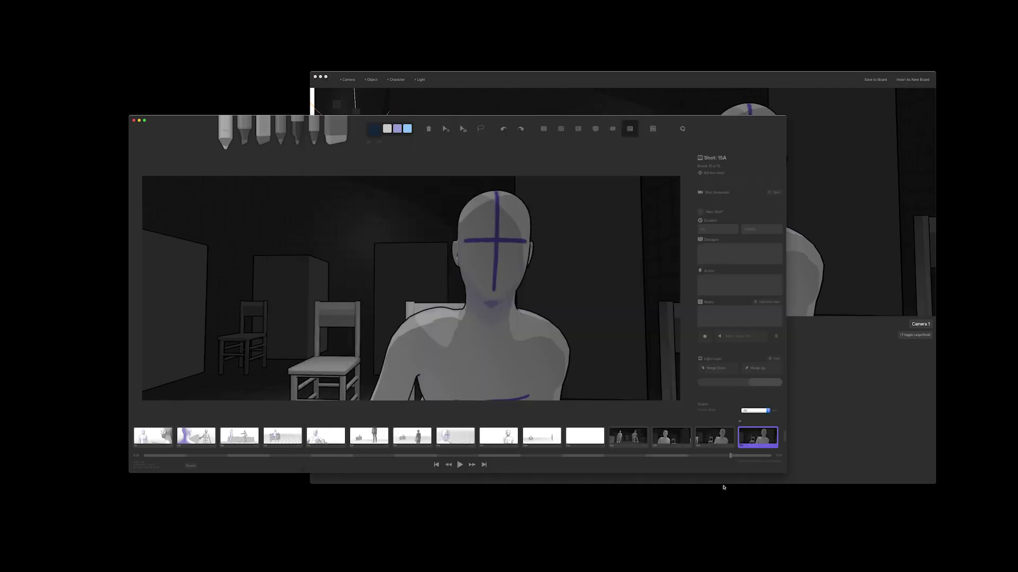
left_click(716, 439)
key("BackSpace")
key("BackSpace")
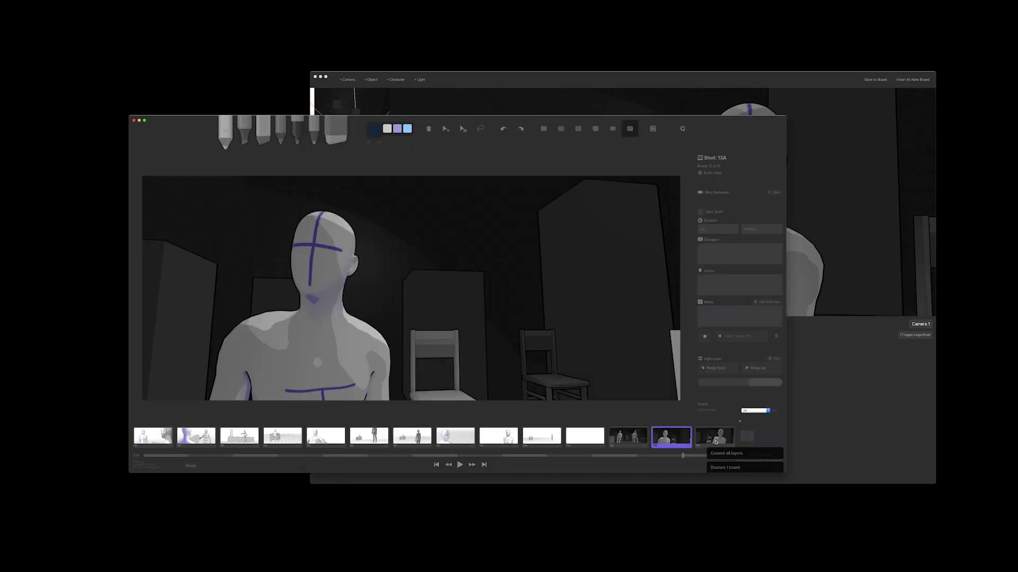
key("Left")
key("Right")
key("Right")
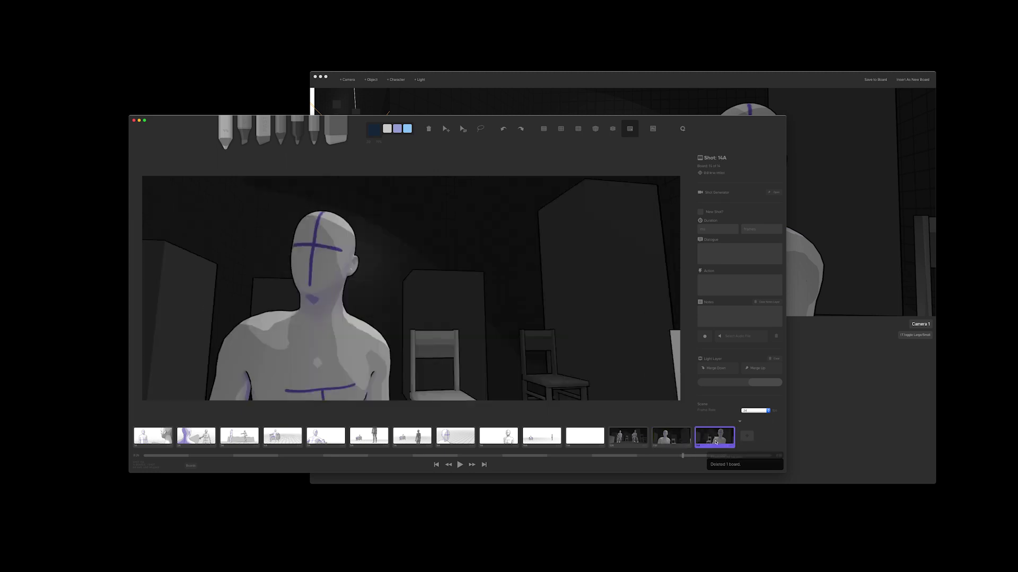
key("Left")
left_click(715, 442)
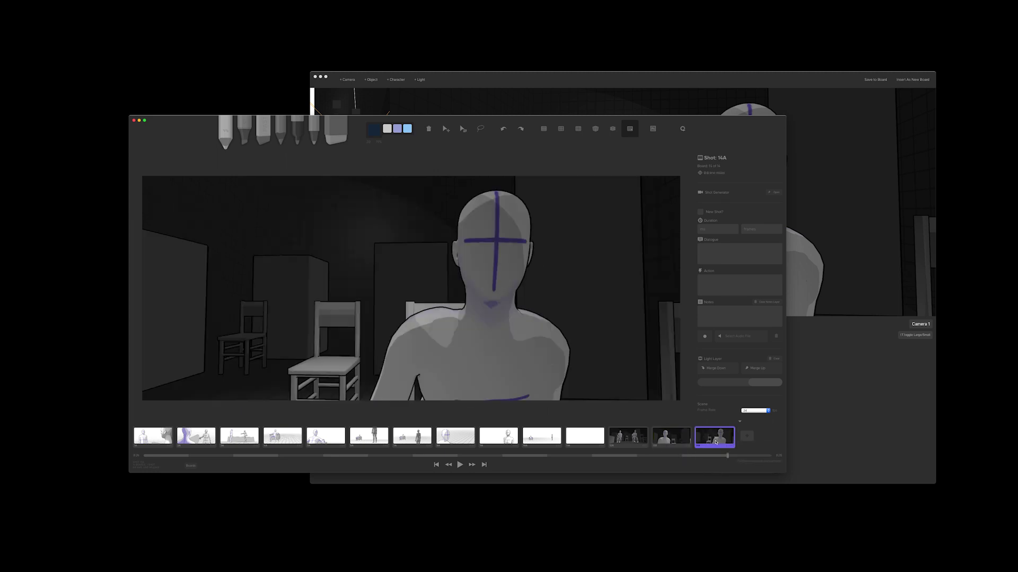
Step: Delete the blank board that precedes the dark room shots
key("Left")
key("Left")
key("Left")
key("Left")
key("Right")
key("BackSpace")
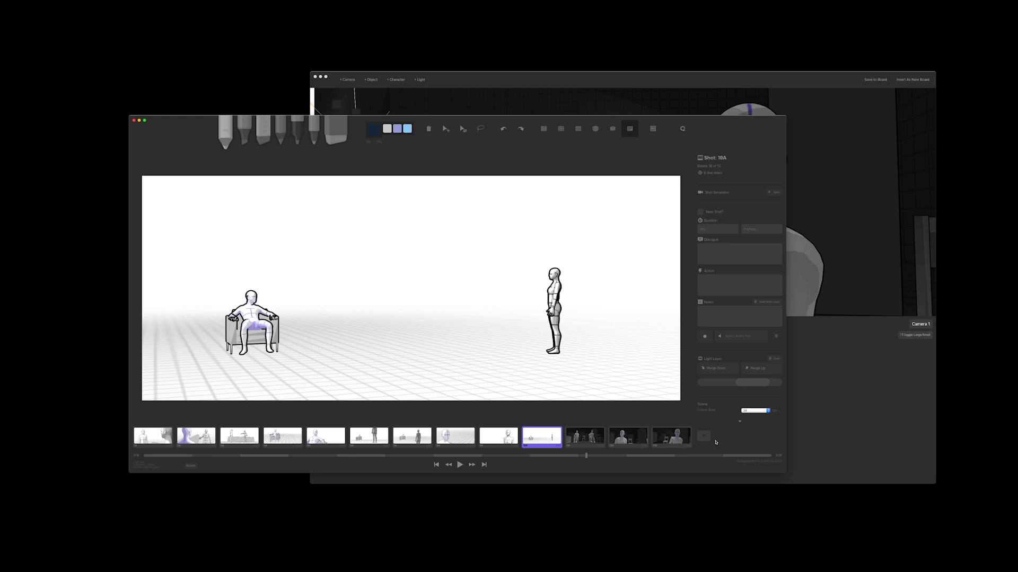
Step: Step back through the boards to the beginning and forward again to review the shot sequence
key("Left")
key("Left")
key("Left")
key("Left")
key("Left")
key("Left")
key("Left")
key("Left")
key("Left")
key("Right")
key("Right")
key("Right")
key("Right")
key("Right")
key("Right")
key("Right")
key("Right")
key("Right")
key("Right")
key("Right")
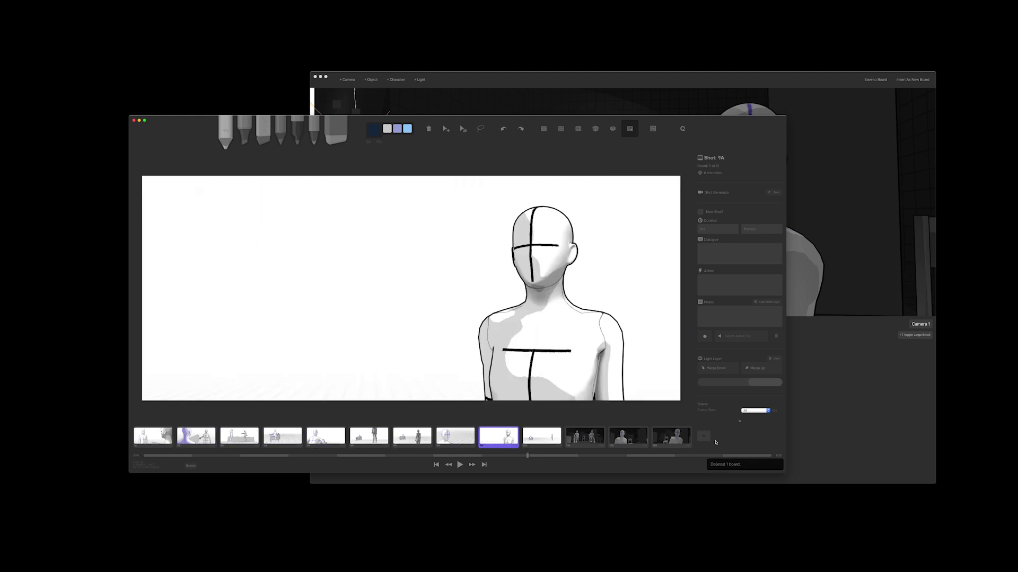
key("Right")
Step: Return to Shot Generator, reframe Camera 1 as a low side view of both seated characters, and insert it as a new board
left_click(836, 415)
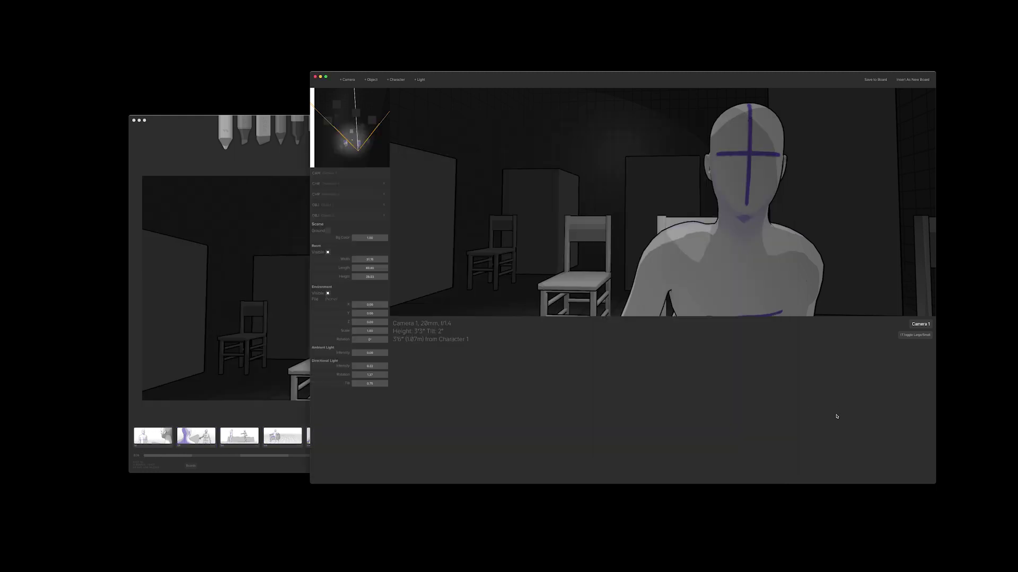
left_click_drag(593, 195, 412, 162)
key("s")
key("f")
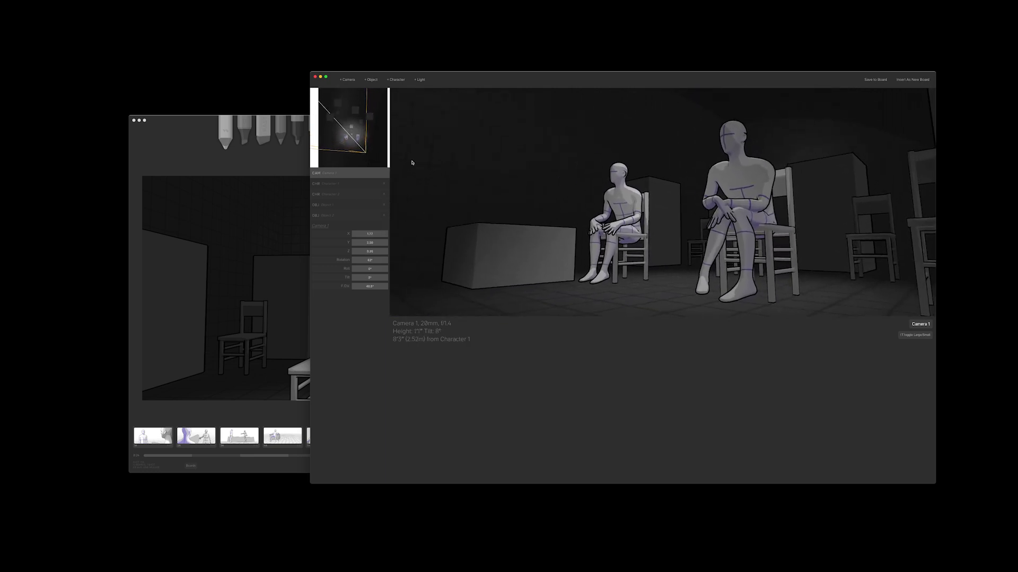
key("a")
left_click(900, 82)
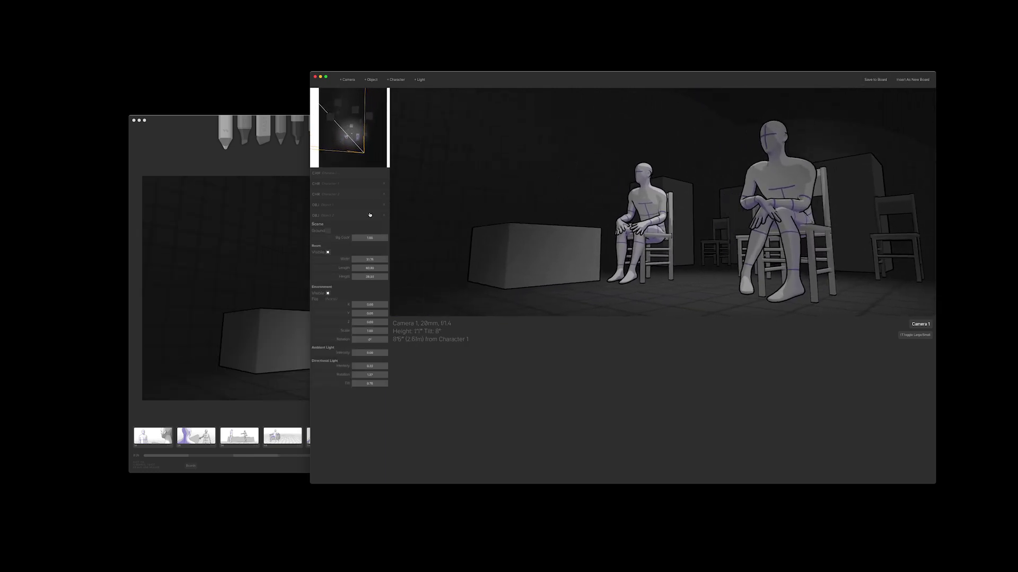
Step: Add a second camera, frame a high diagonal view down on the seated characters, and insert it as a new board
left_click(352, 80)
left_click_drag(594, 299, 695, 429)
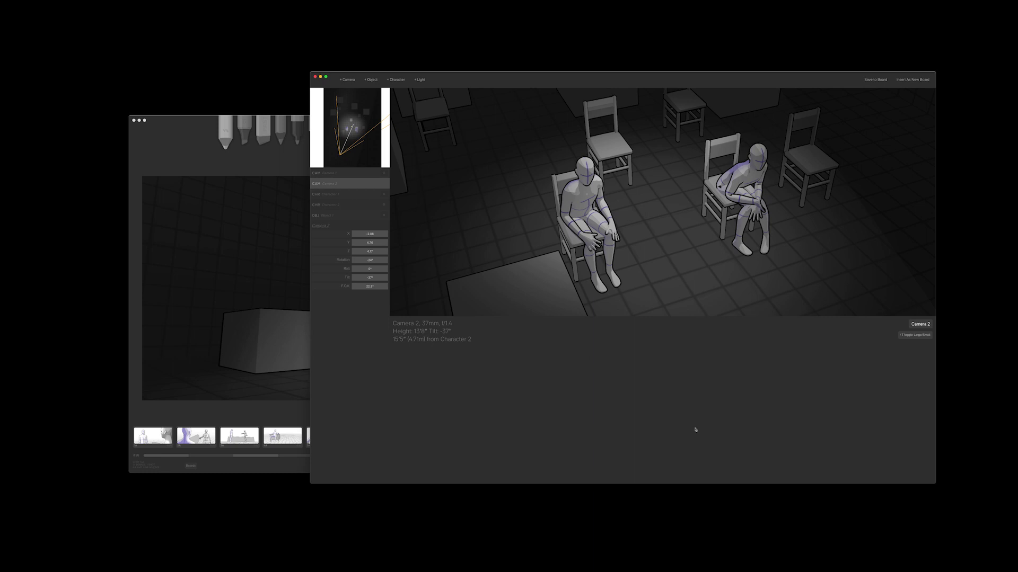
left_click_drag(718, 270, 696, 258)
left_click(913, 79)
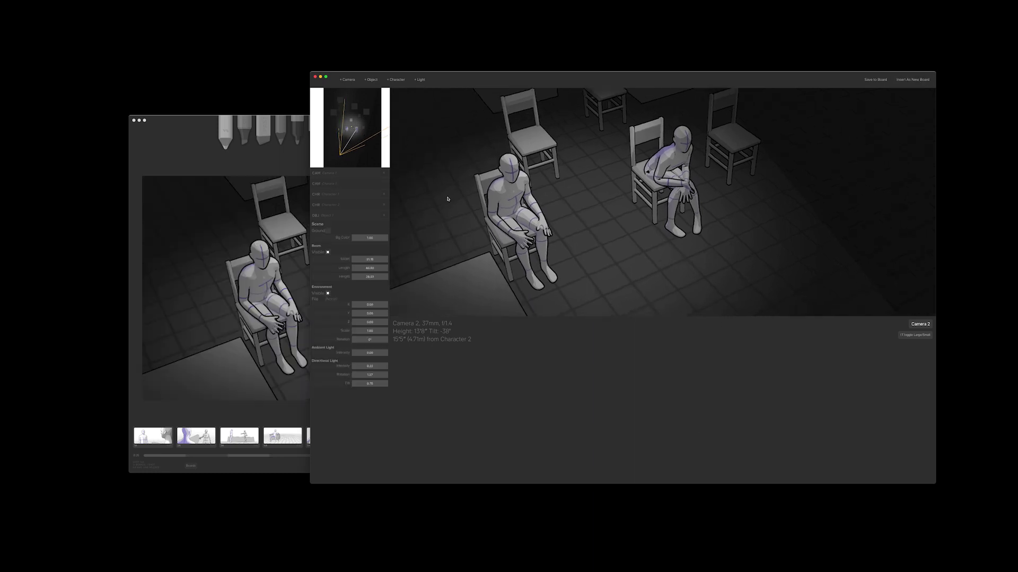
Step: Reframe Camera 2 as a steeper frontal view looking down on both characters and insert it as a new board
left_click(173, 162)
left_click_drag(822, 191, 544, 291)
left_click(912, 80)
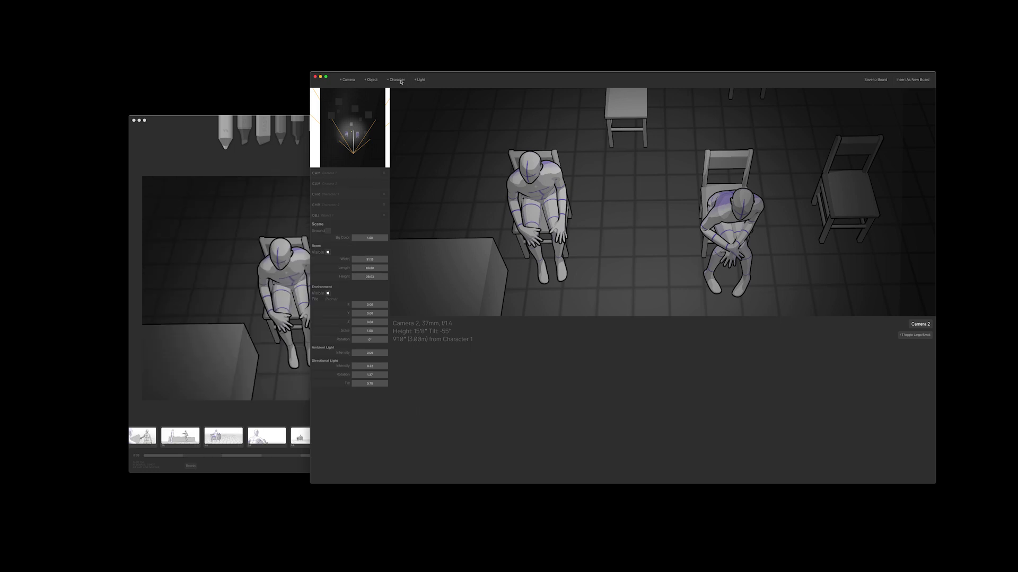
Step: Add a light beside the hunched seated character, pull Camera 2 back to a wider overhead view, and adjust the light's tilt and position
left_click(419, 80)
mouse_move(506, 174)
left_mouse_down()
mouse_move(506, 148)
mouse_move(506, 166)
left_mouse_up()
key("r")
left_click_drag(650, 146, 727, 303)
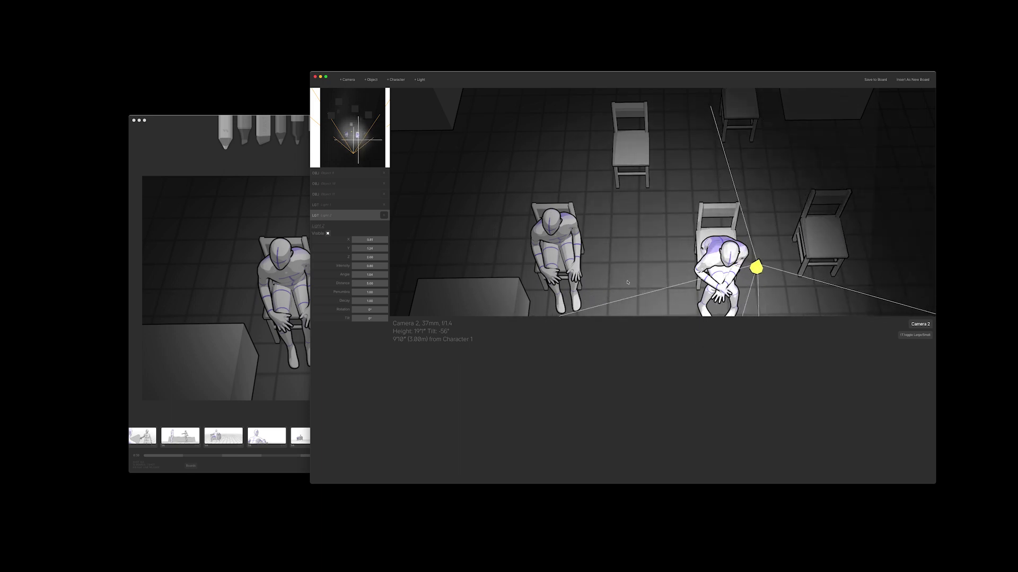
left_click_drag(361, 318, 384, 318)
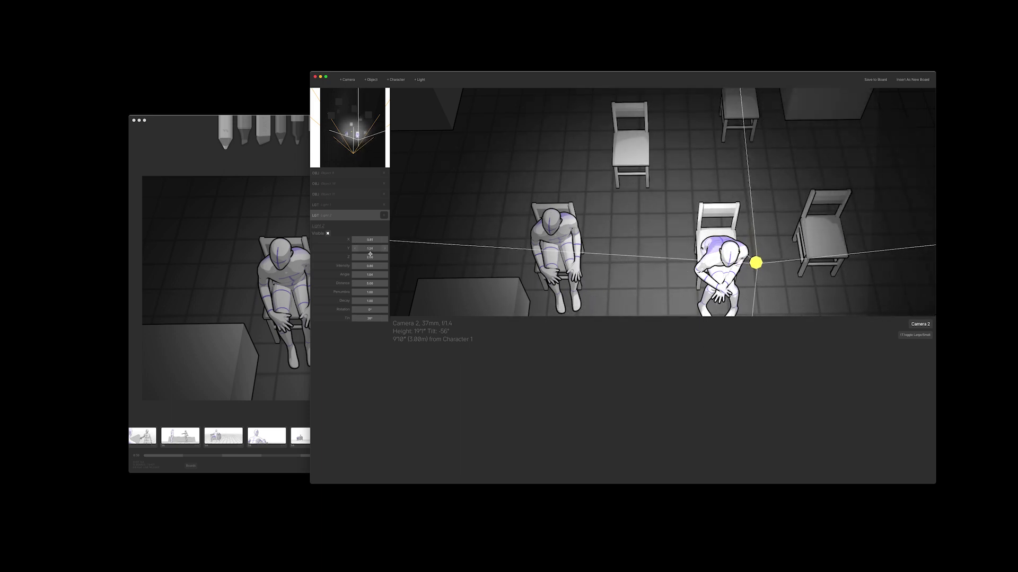
left_click_drag(370, 257, 339, 257)
left_click(561, 173)
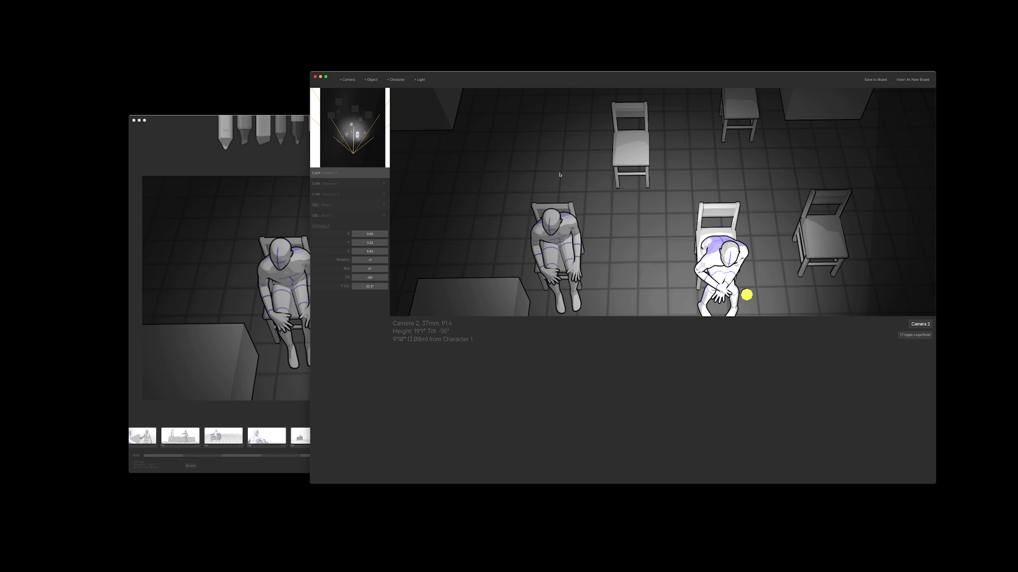
Step: Switch to Camera 1, frame a close-up of the brightly lit character with the other seated behind, and insert it as a new board
key("1")
left_click_drag(559, 174, 498, 214)
key("s")
key("w")
key("r")
left_click(897, 81)
Step: Switch to the storyboard window and step through the dark scene's boards and back to the first board to review the sequence
left_click(197, 136)
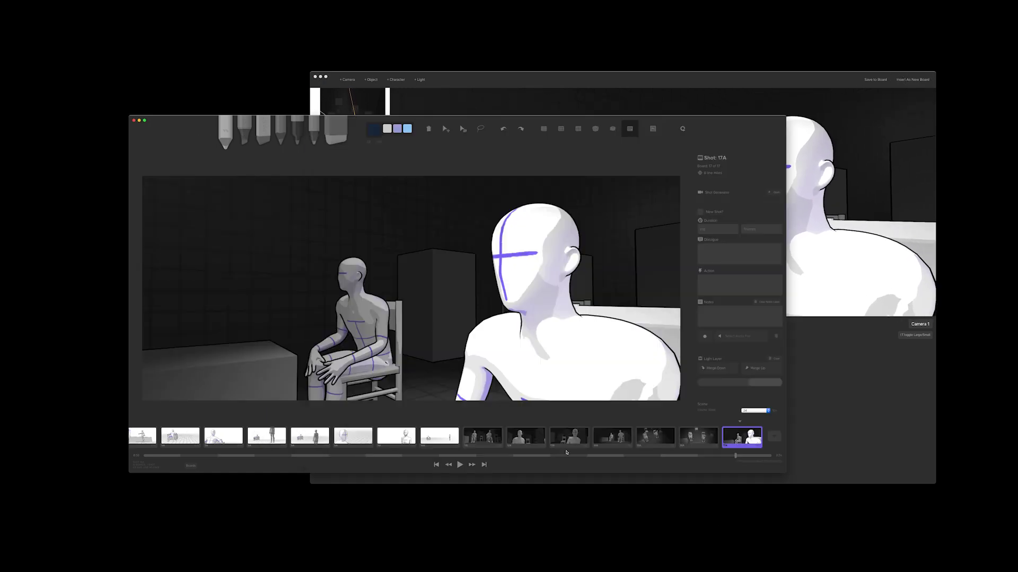
left_click(515, 455)
key("Right")
key("Right")
key("Right")
key("Right")
key("Right")
key("Right")
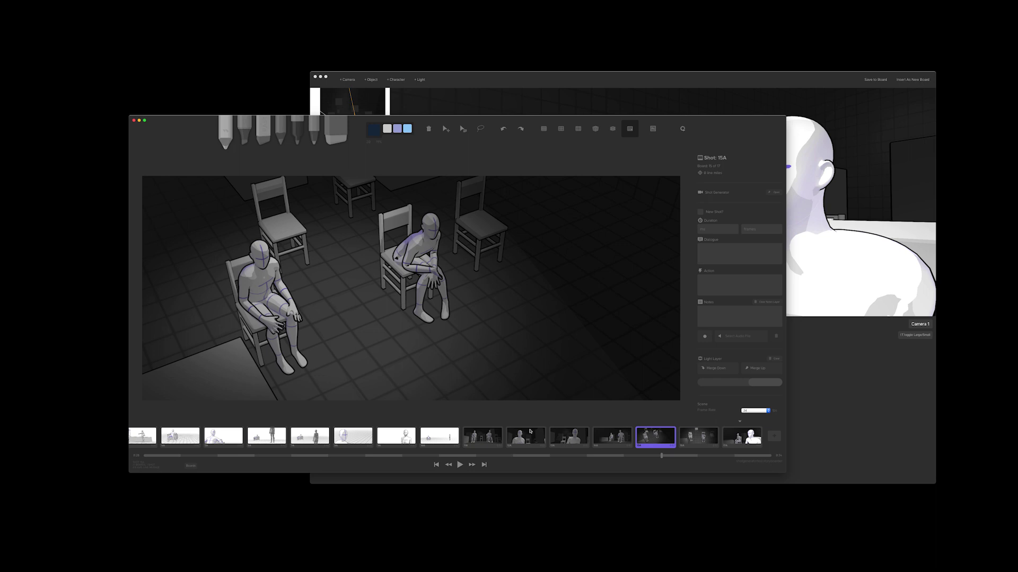
key("Left")
key("Left")
key("Left")
key("Left")
key("Left")
key("Left")
key("Left")
key("Left")
key("Left")
key("Left")
key("Left")
key("Left")
key("Left")
key("Left")
key("Left")
key("Left")
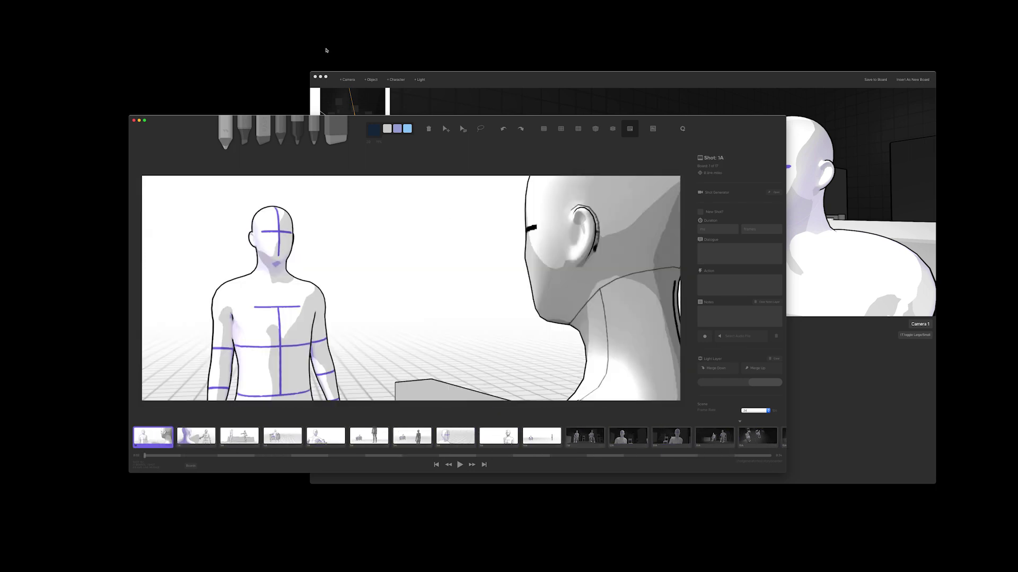
Step: On board 11A, choose a blue-purple colour and brush soft shading across the floor, the upper background and around the chairs
left_click(591, 439)
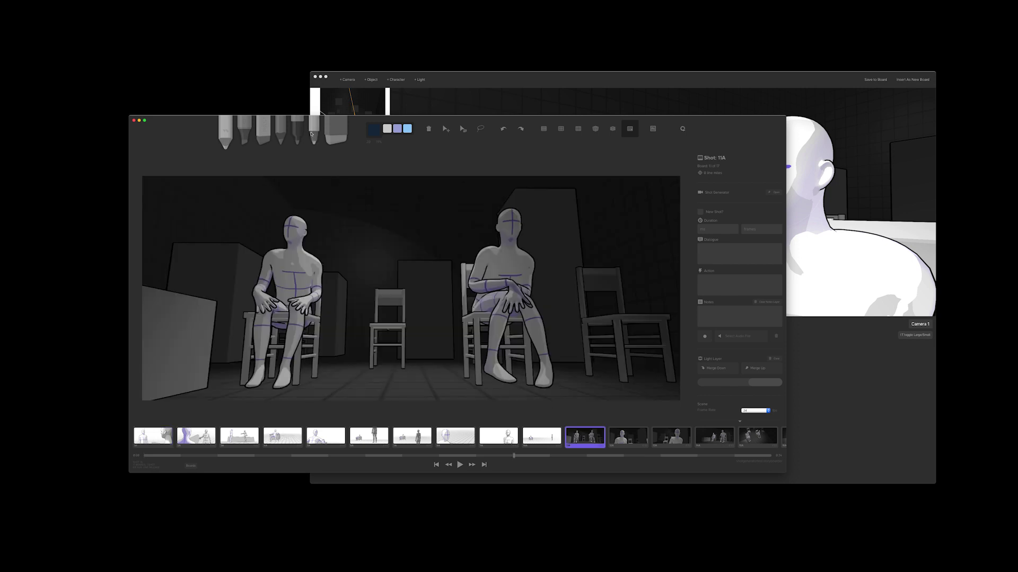
left_click(376, 133)
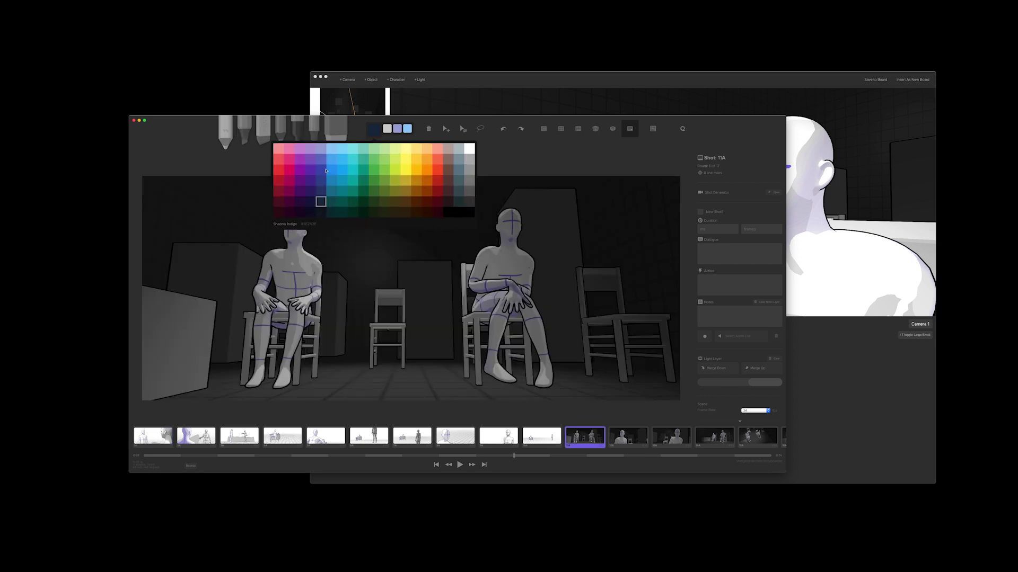
left_click(484, 343)
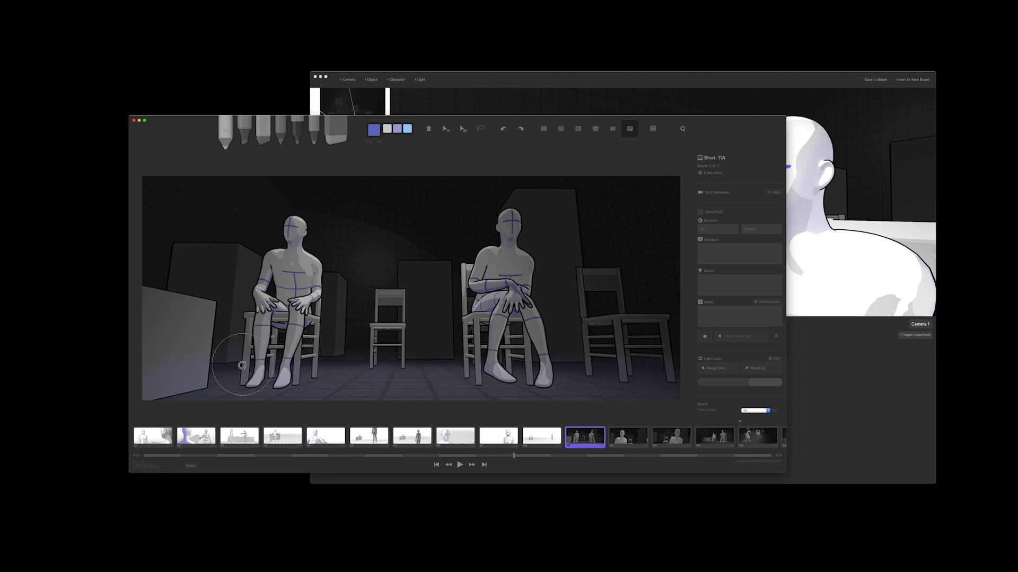
mouse_move(666, 359)
left_mouse_down()
mouse_move(420, 341)
mouse_move(282, 362)
left_mouse_up()
left_click_drag(149, 414, 668, 377)
mouse_move(662, 205)
left_mouse_down()
mouse_move(590, 191)
mouse_move(120, 186)
left_mouse_up()
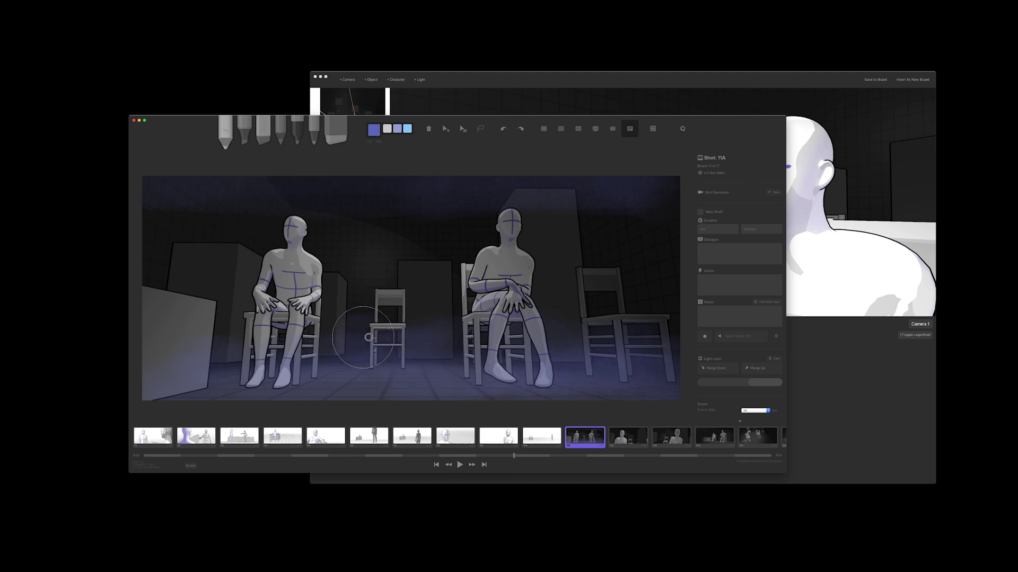
left_click_drag(369, 346, 224, 342)
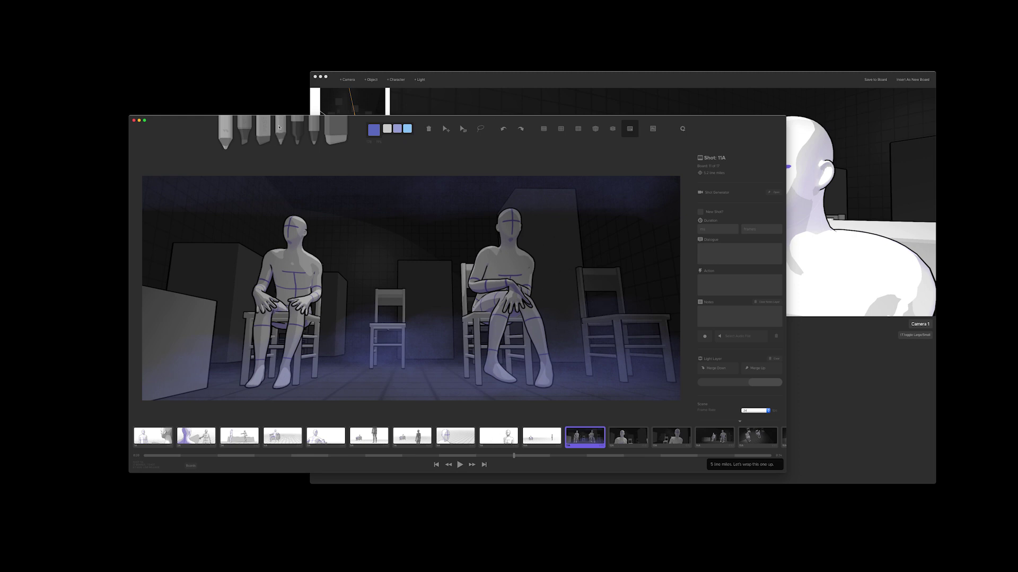
Step: Try an orange annotation circle around the head of the seated character beside the table on board 11A, and clear the annotation layer
left_click(313, 138)
left_click_drag(312, 218, 287, 217)
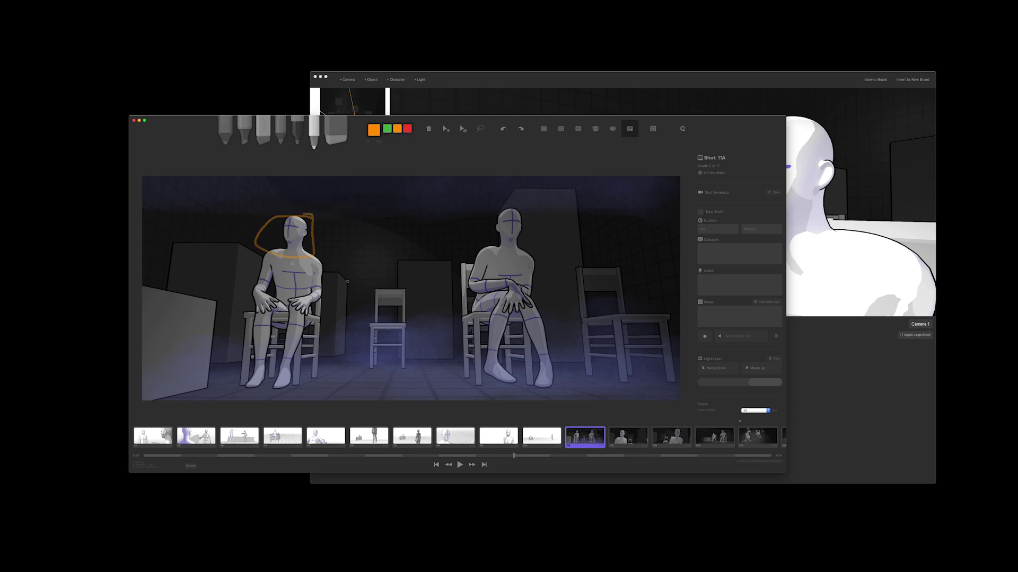
key("BackSpace")
Step: View the character close-up on board 13A and open board 12A
left_click(666, 438)
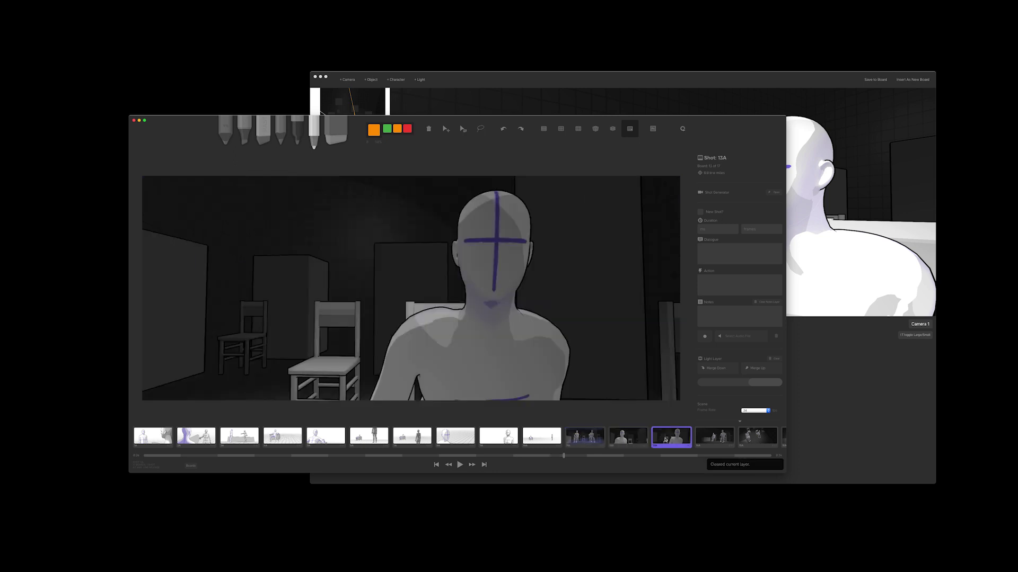
left_click(625, 440)
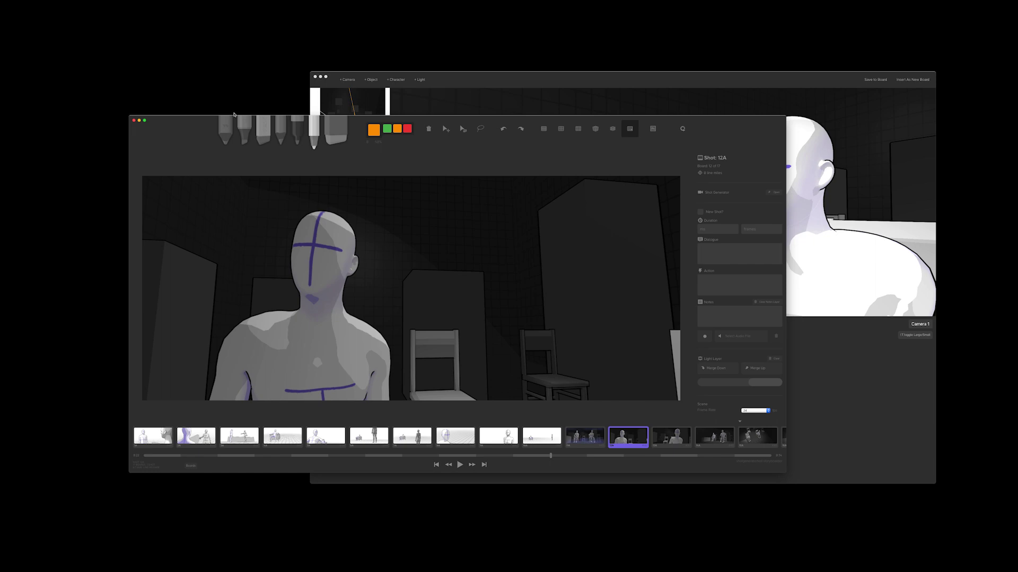